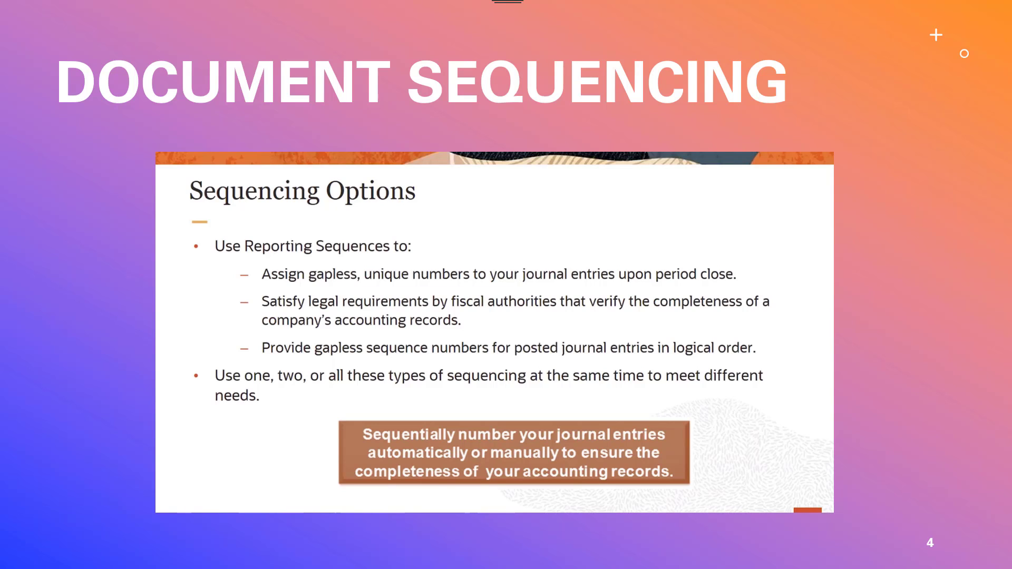
Advance the slideshow to the Document Sequences: Types slide comparing Manual, Automatic and Gapless
{"action": "key", "text": "Right"}
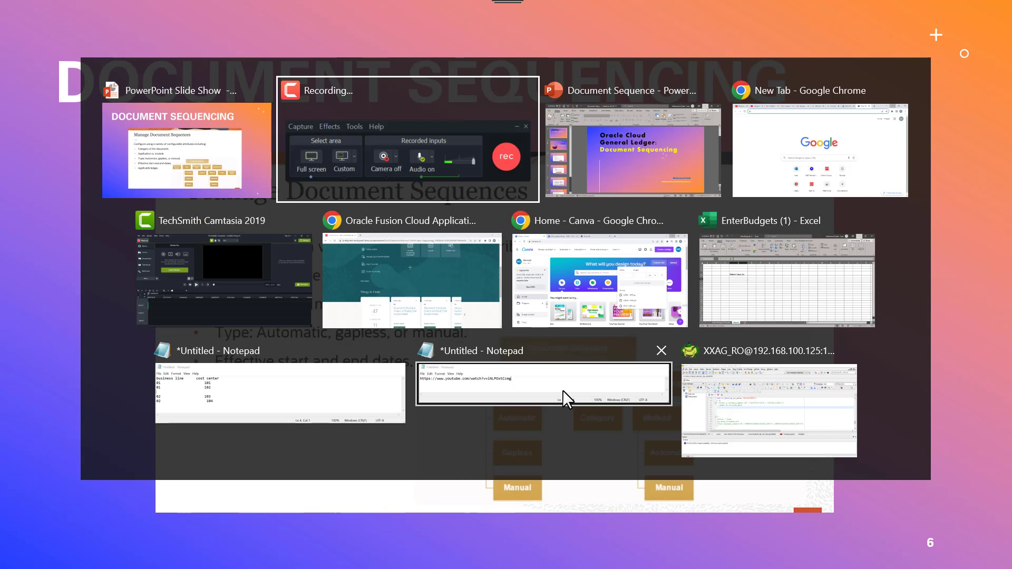
Switch to the Oracle Fusion browser and open Setup and Maintenance with the Financials offering
{"action": "key", "text": "alt+Tab"}
{"action": "key", "text": "alt+Tab"}
{"action": "key", "text": "alt+Tab"}
{"action": "key", "text": "alt+Tab"}
{"action": "key", "text": "alt+Tab"}
{"action": "key", "text": "alt+Tab"}
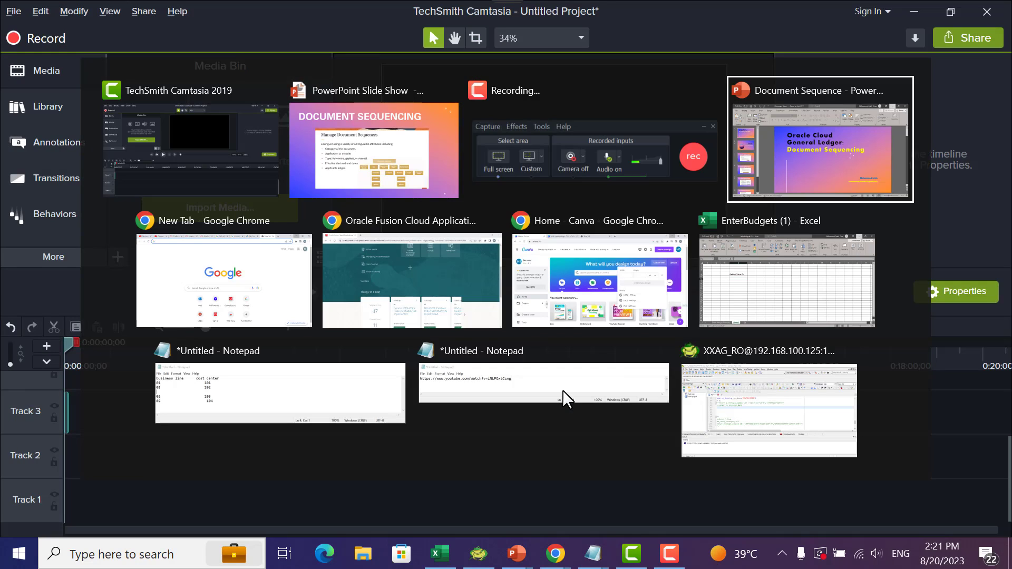
{"action": "key", "text": "alt+Tab"}
{"action": "key", "text": "alt+Tab"}
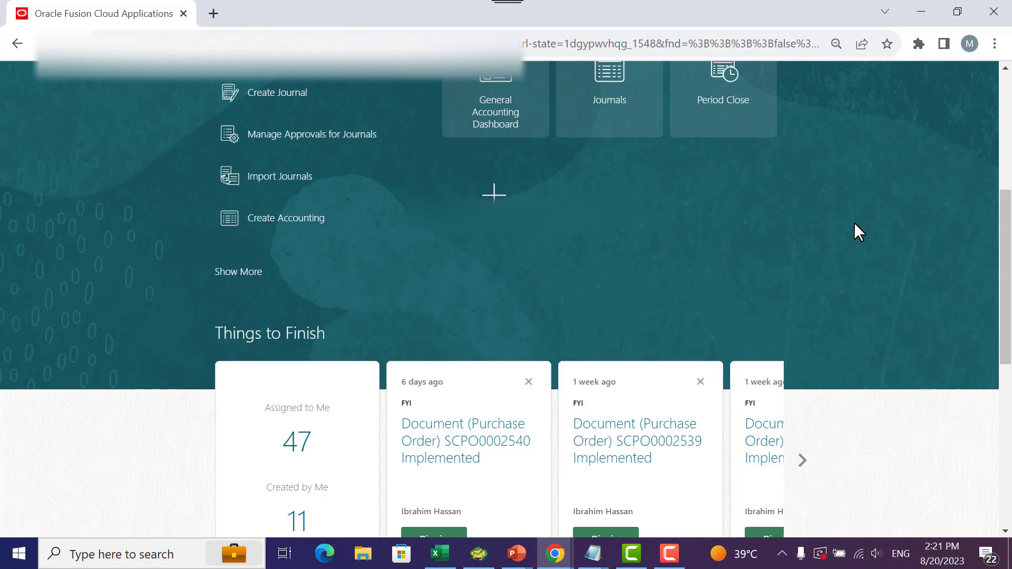
{"action": "scroll", "coordinate": [854, 223], "scroll_direction": "up", "scroll_amount": 5}
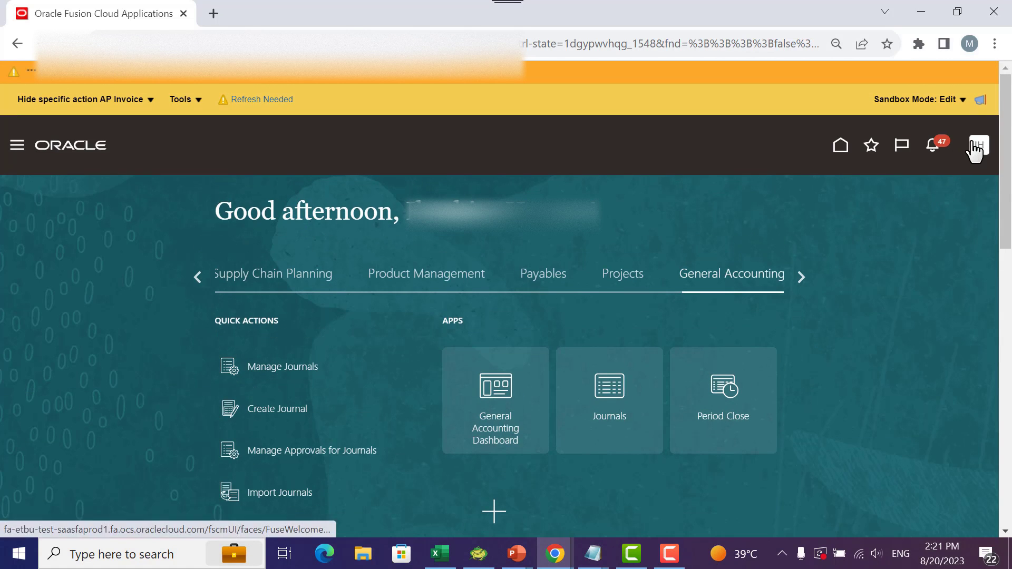
{"action": "left_click", "coordinate": [974, 148]}
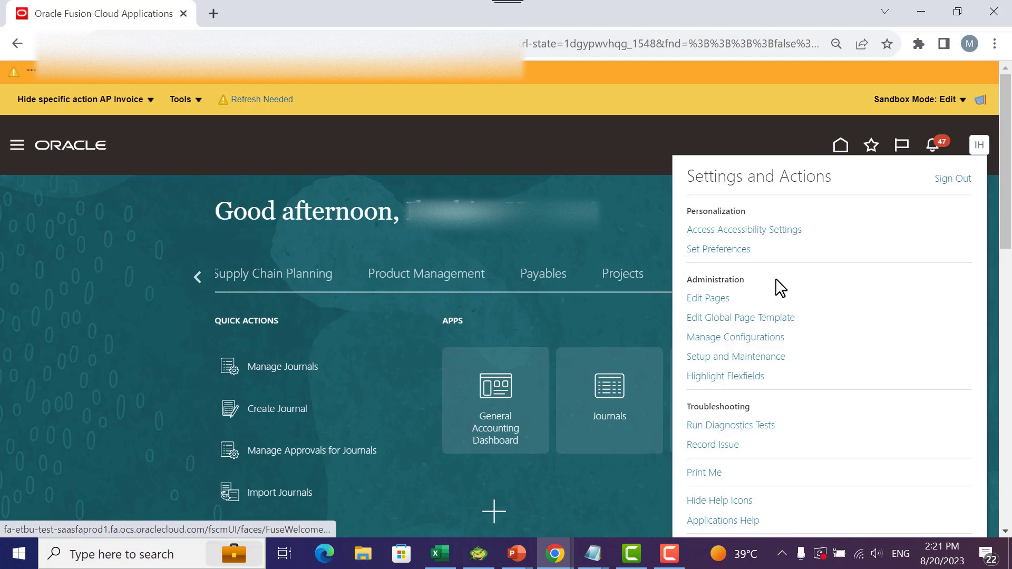
{"action": "left_click", "coordinate": [732, 358]}
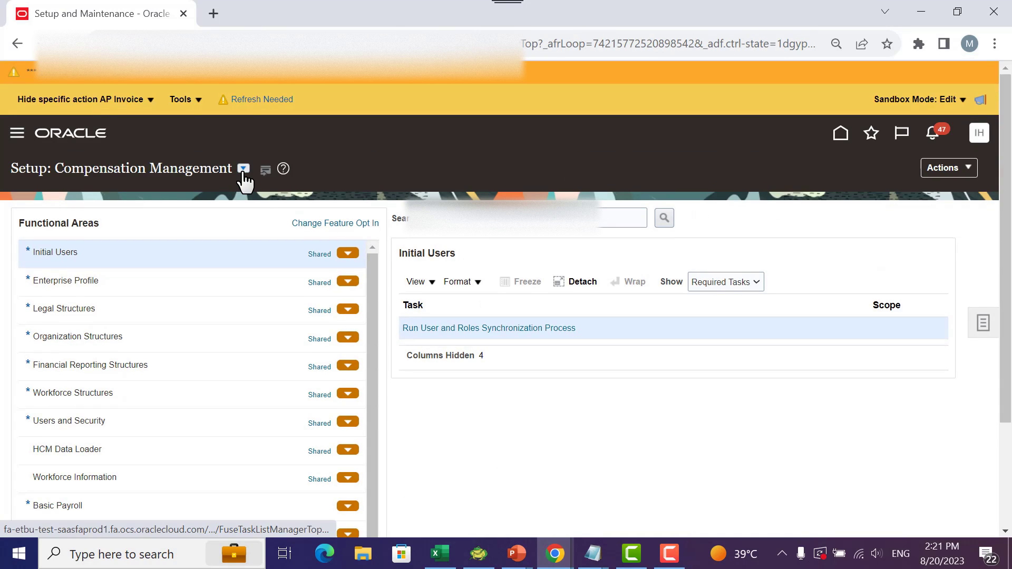
{"action": "left_click", "coordinate": [243, 169]}
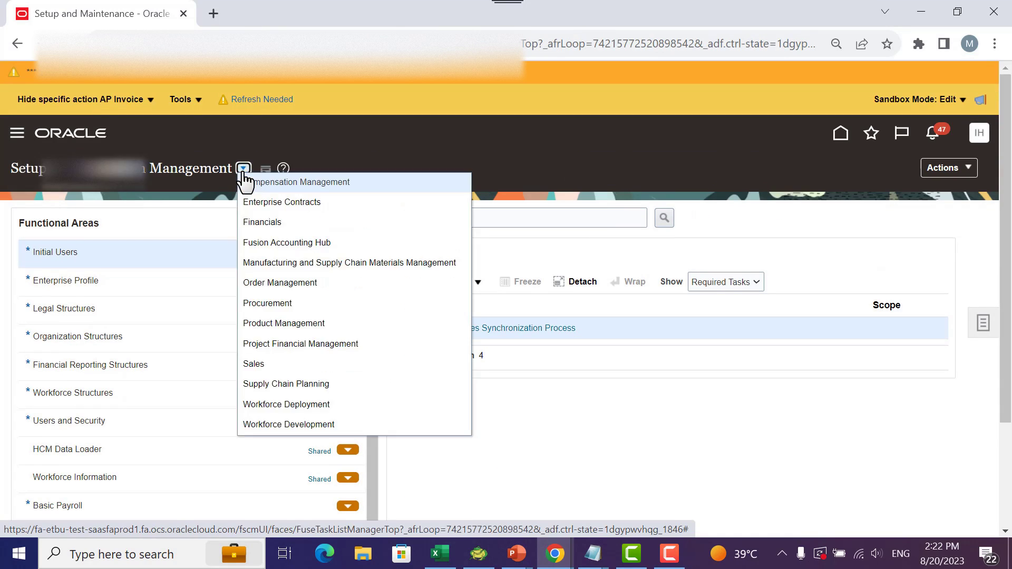
{"action": "left_click", "coordinate": [254, 223]}
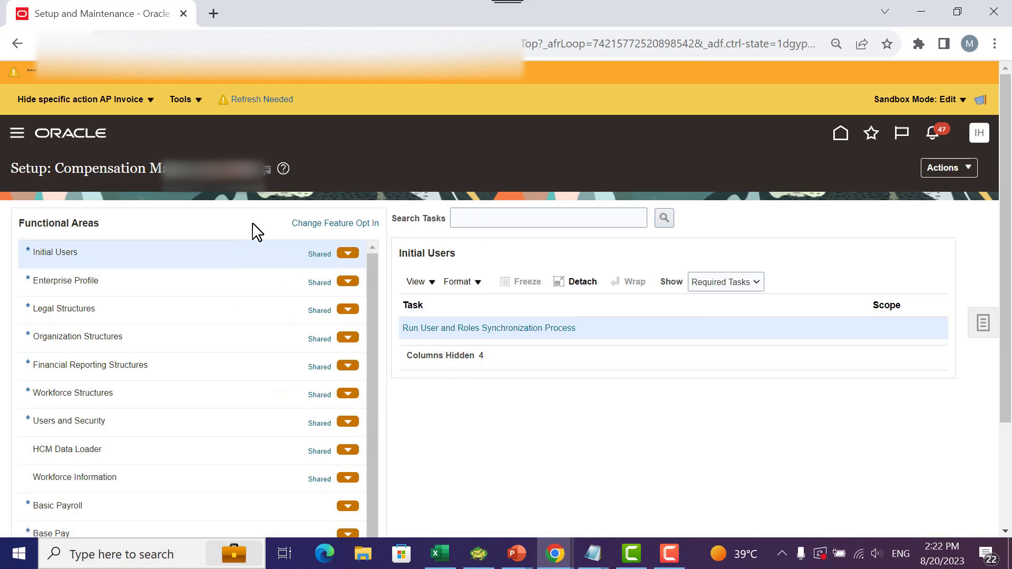
Search setup tasks for 'specify%' and open the ledger's Specify Ledger Options page
{"action": "left_click", "coordinate": [501, 232]}
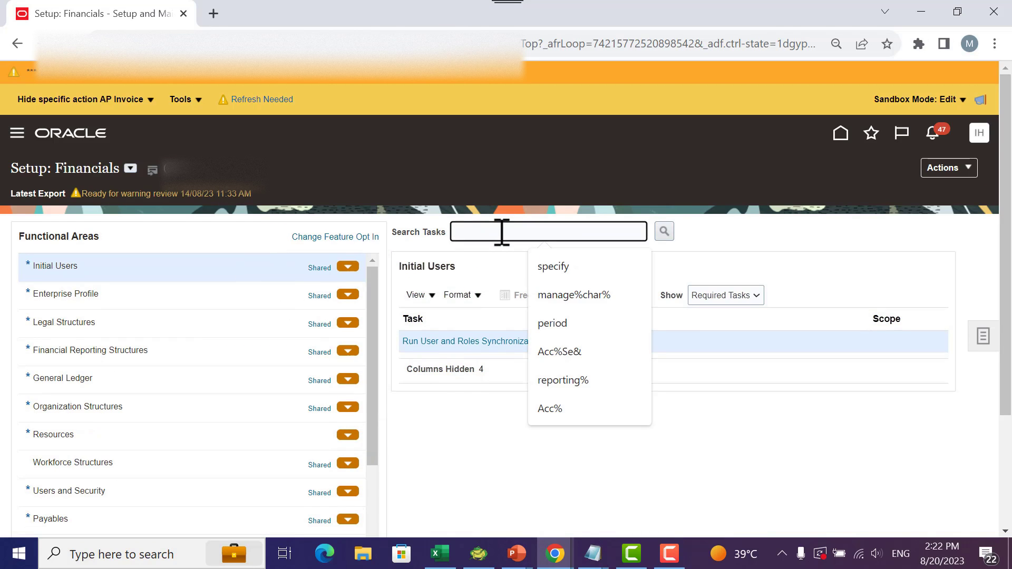
{"action": "type", "text": "spec"}
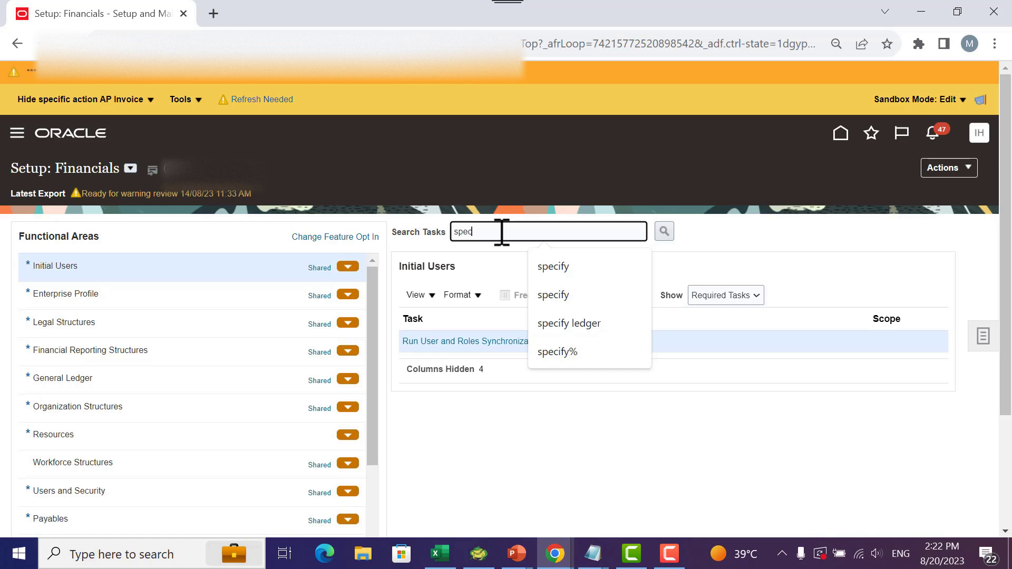
{"action": "type", "text": "fiy%"}
{"action": "key", "text": "Return"}
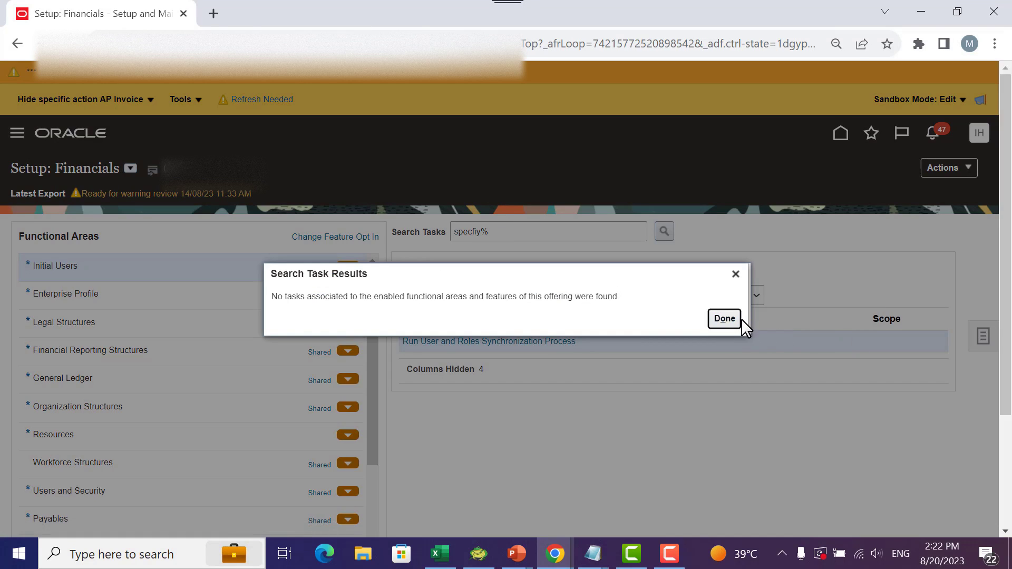
{"action": "left_click", "coordinate": [738, 319]}
{"action": "left_click", "coordinate": [481, 233]}
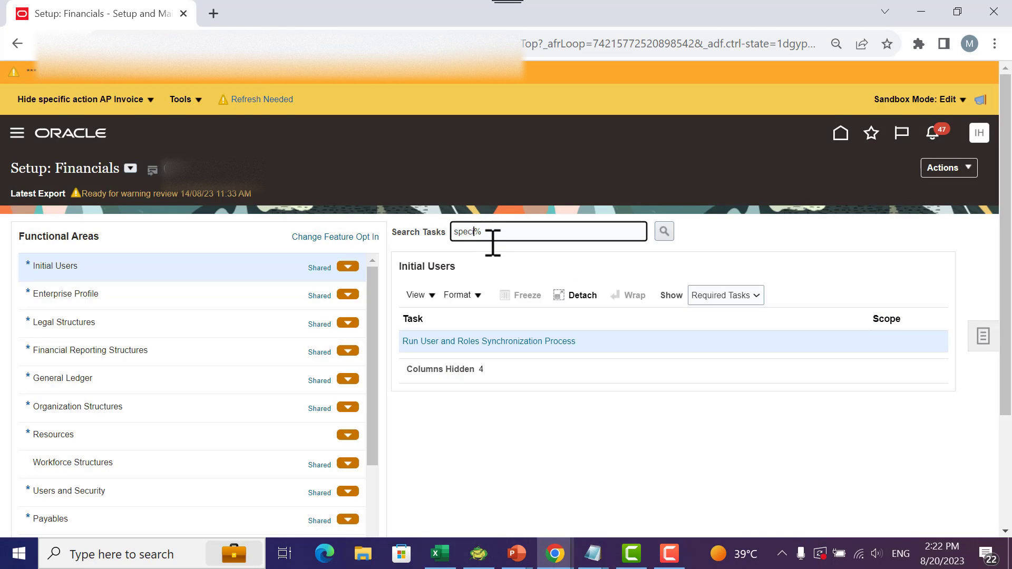
{"action": "key", "text": "Return"}
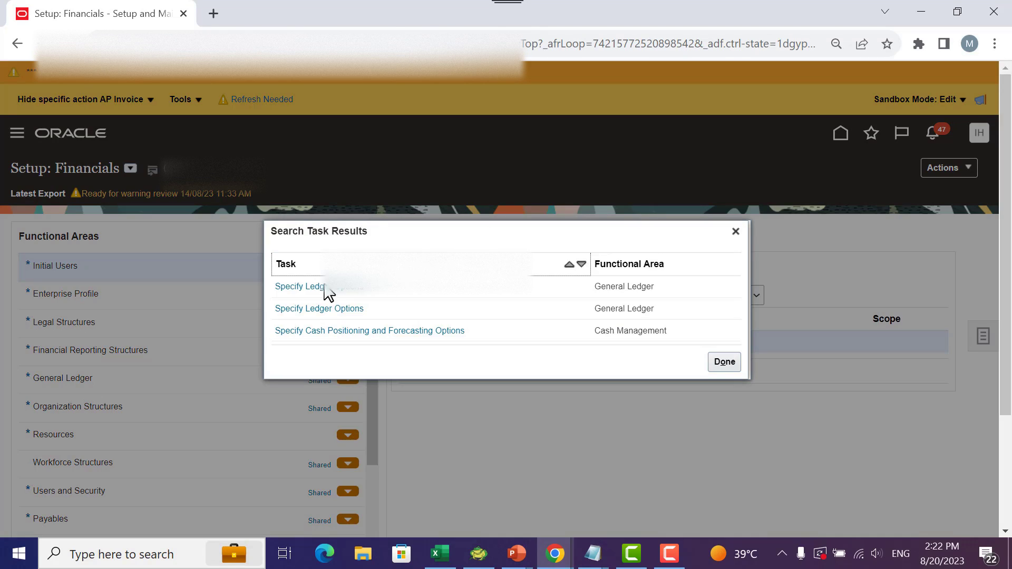
{"action": "left_click", "coordinate": [310, 289]}
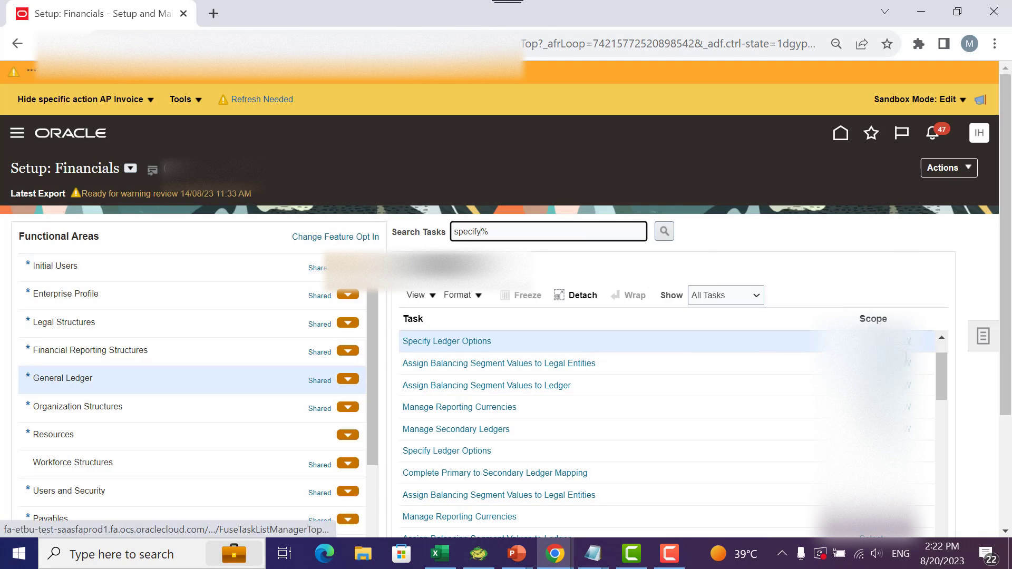
{"action": "left_click", "coordinate": [907, 350]}
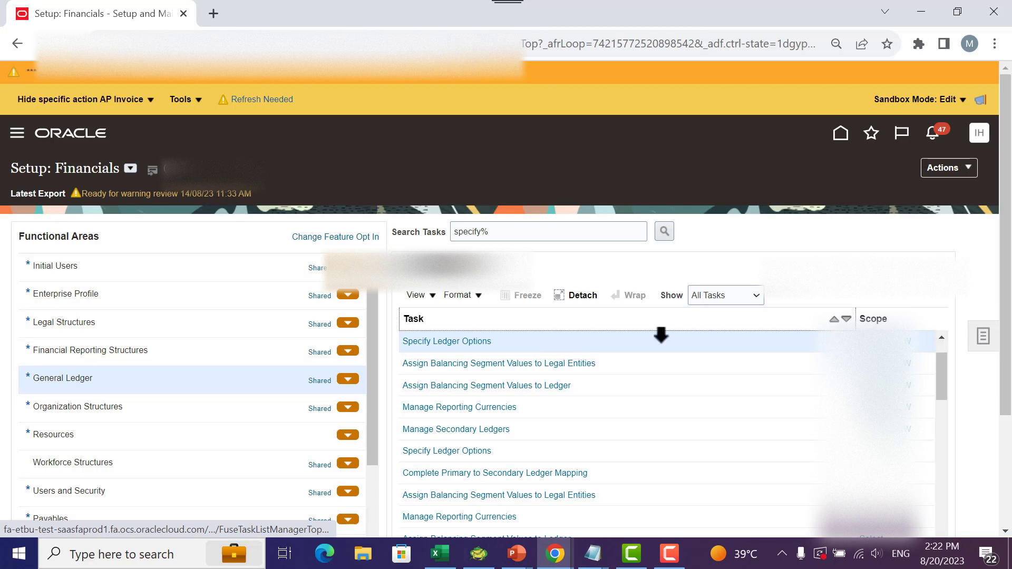
{"action": "left_click", "coordinate": [467, 342]}
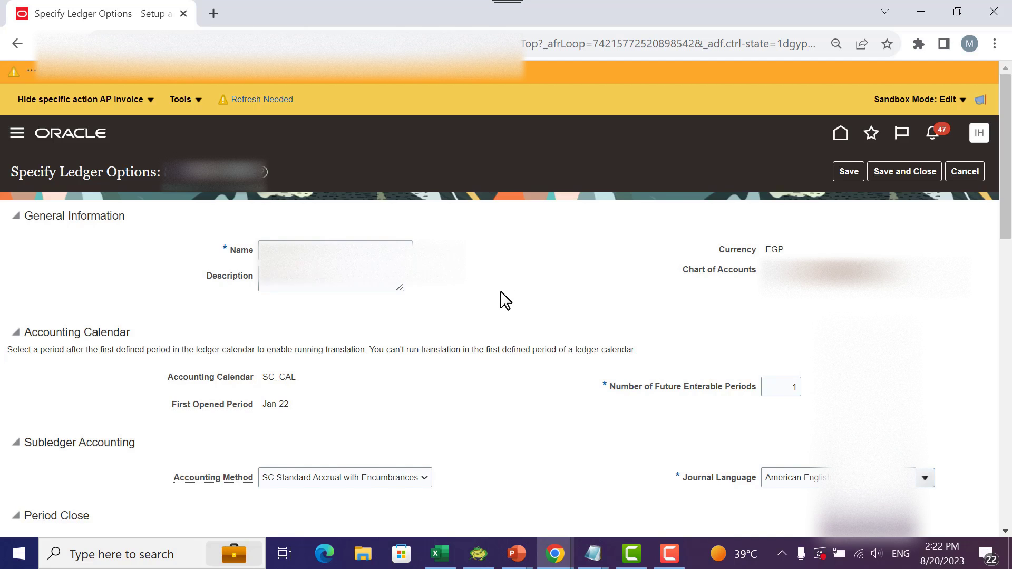
Check that the ledger's sequencing is by Ledger, then cancel out of the ledger options
{"action": "scroll", "coordinate": [508, 299], "scroll_direction": "down", "scroll_amount": 8}
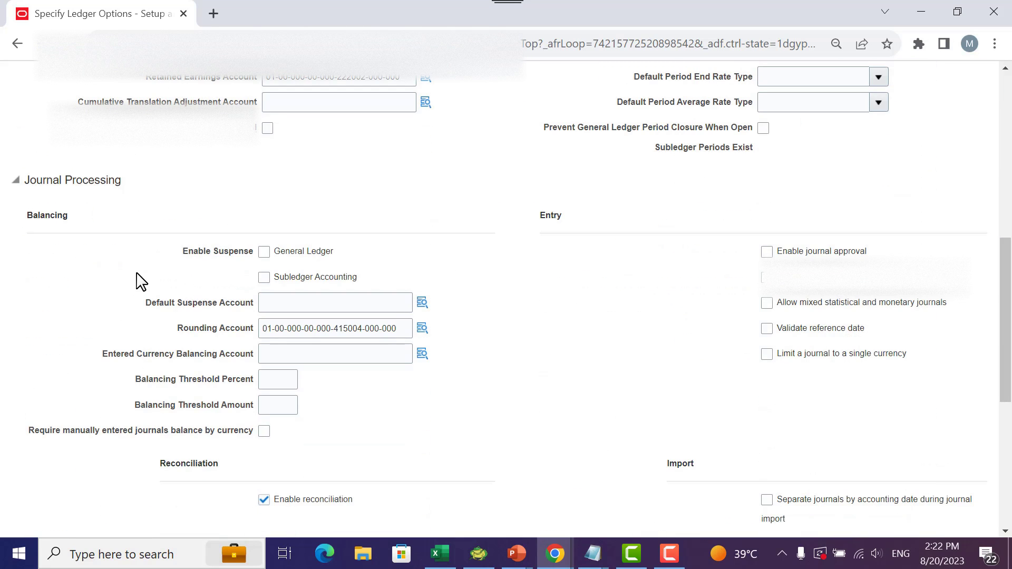
{"action": "scroll", "coordinate": [154, 279], "scroll_direction": "down", "scroll_amount": 7}
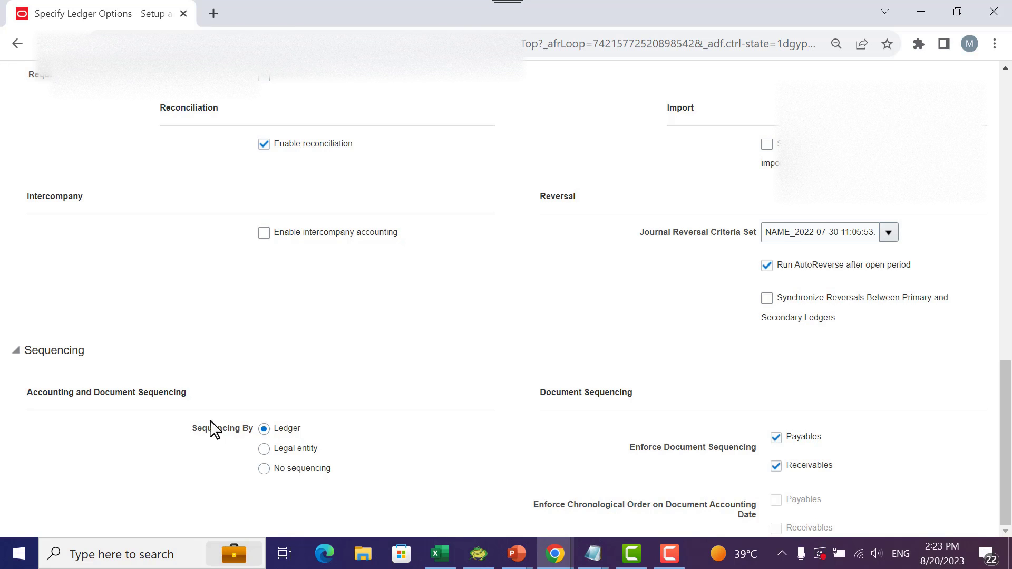
{"action": "scroll", "coordinate": [477, 383], "scroll_direction": "up", "scroll_amount": 15}
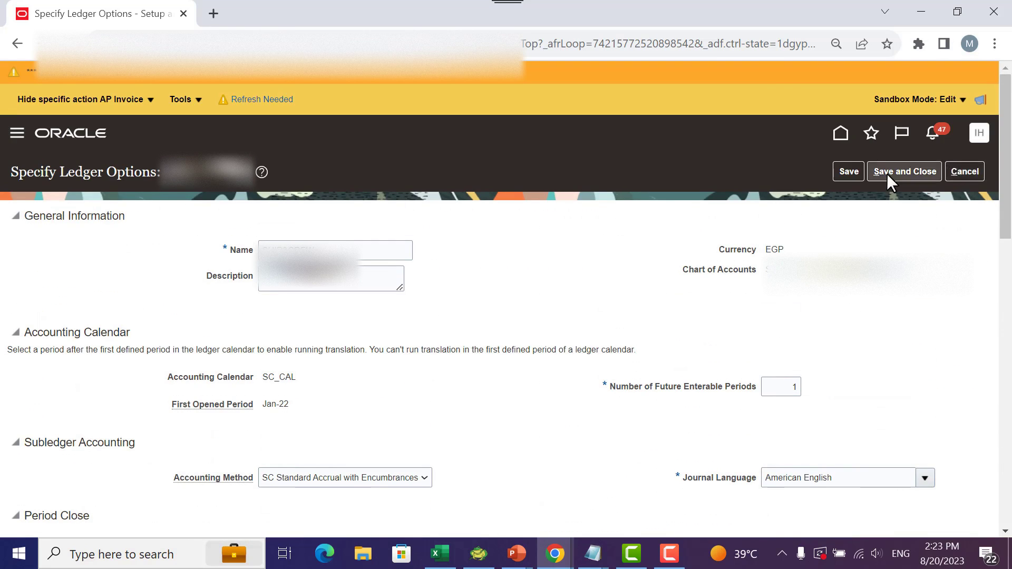
{"action": "left_click", "coordinate": [978, 174]}
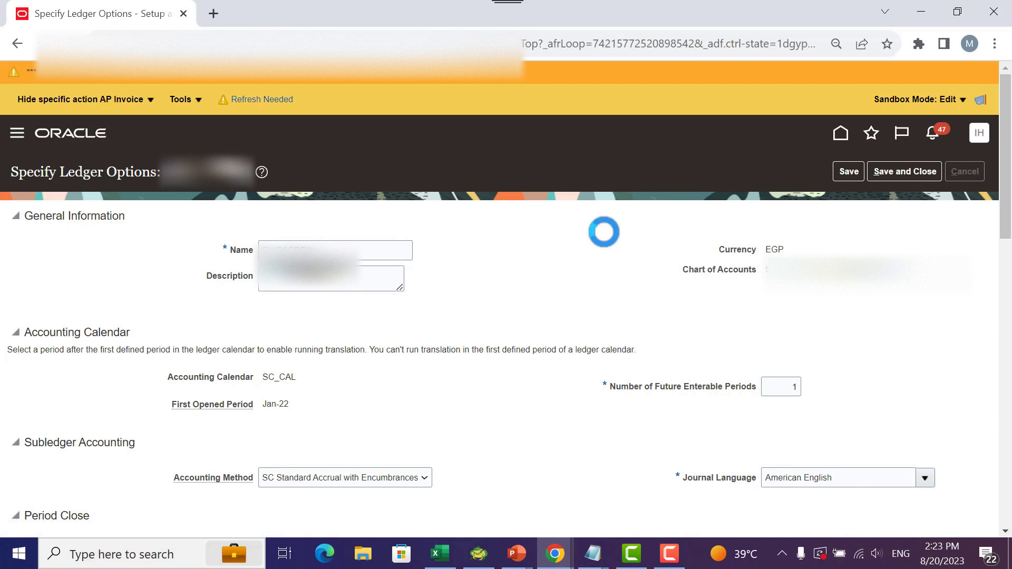
Search tasks for 'manag%ad' and open Manage Accounting and Reporting Sequences
{"action": "double_click", "coordinate": [499, 232]}
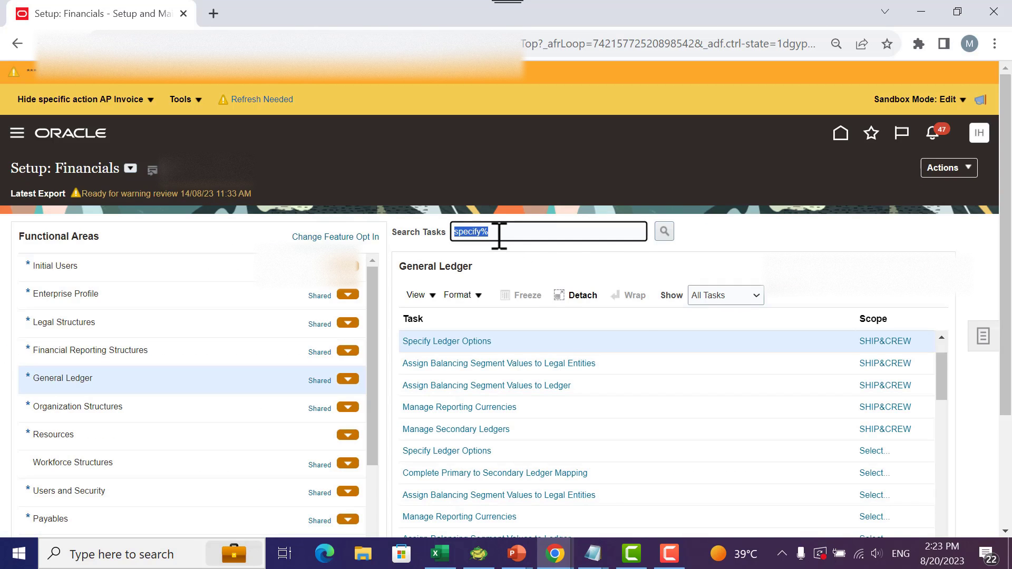
{"action": "type", "text": "manag%"}
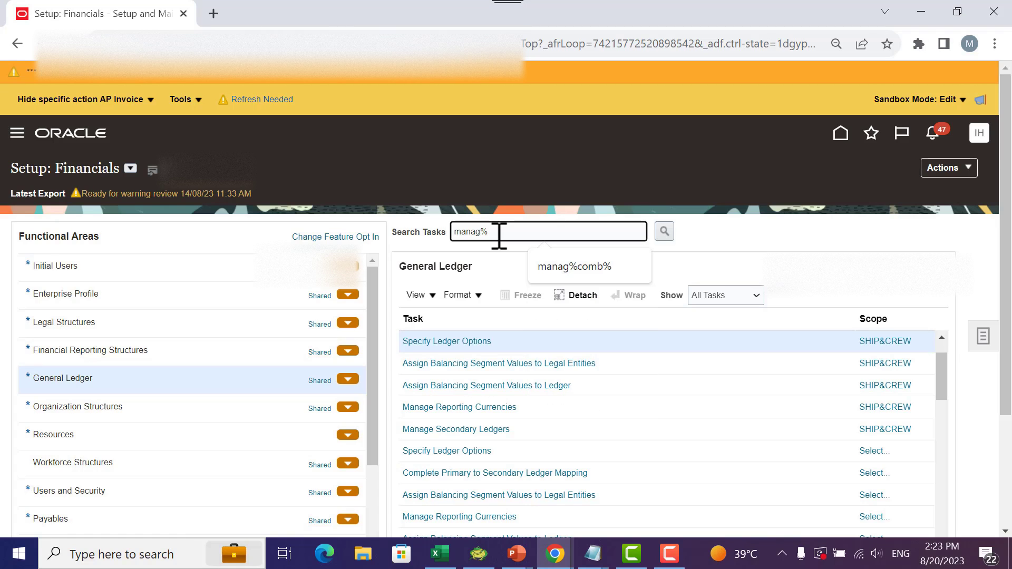
{"action": "type", "text": "ad"}
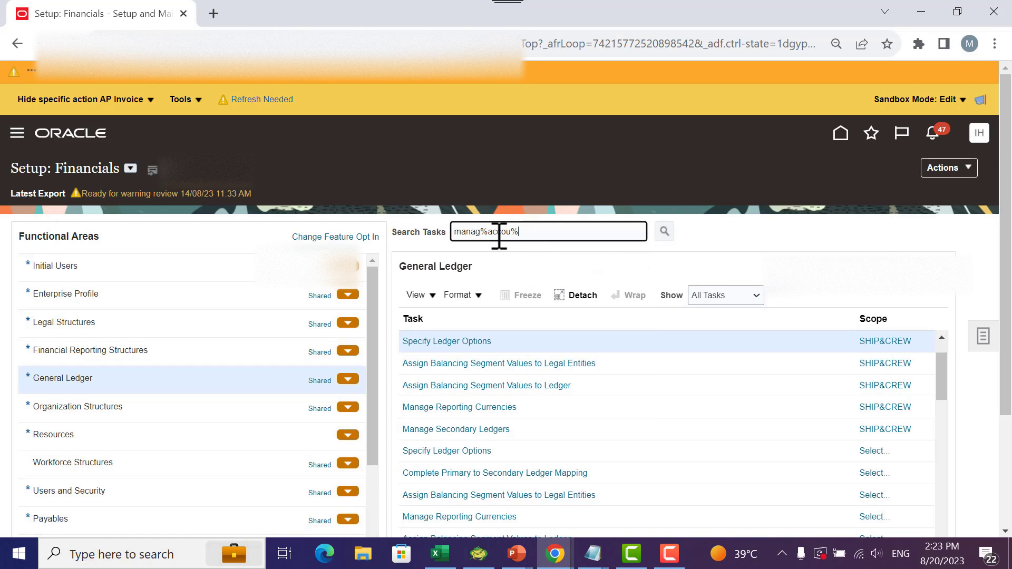
{"action": "key", "text": "Return"}
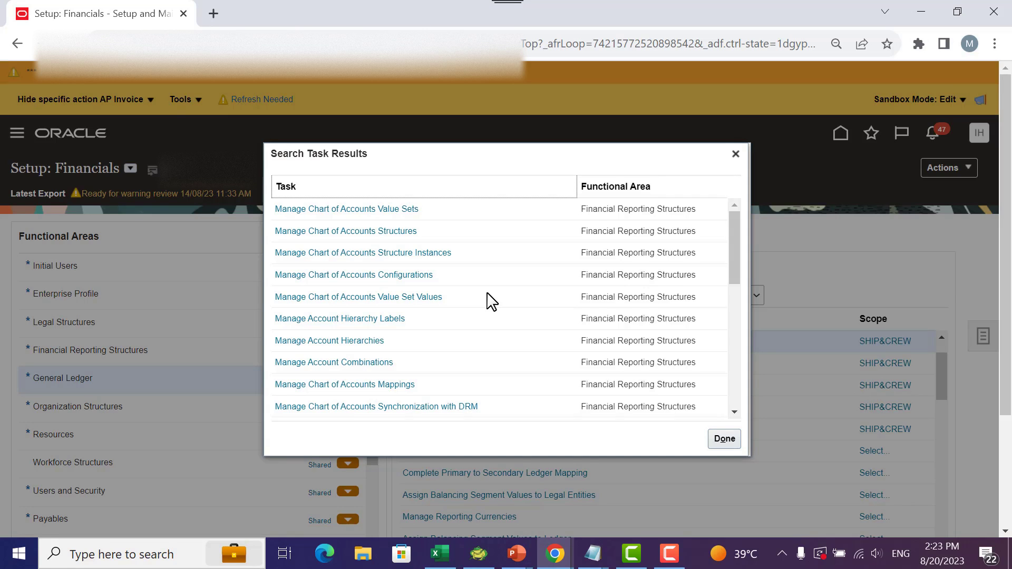
{"action": "scroll", "coordinate": [491, 301], "scroll_direction": "down", "scroll_amount": 5}
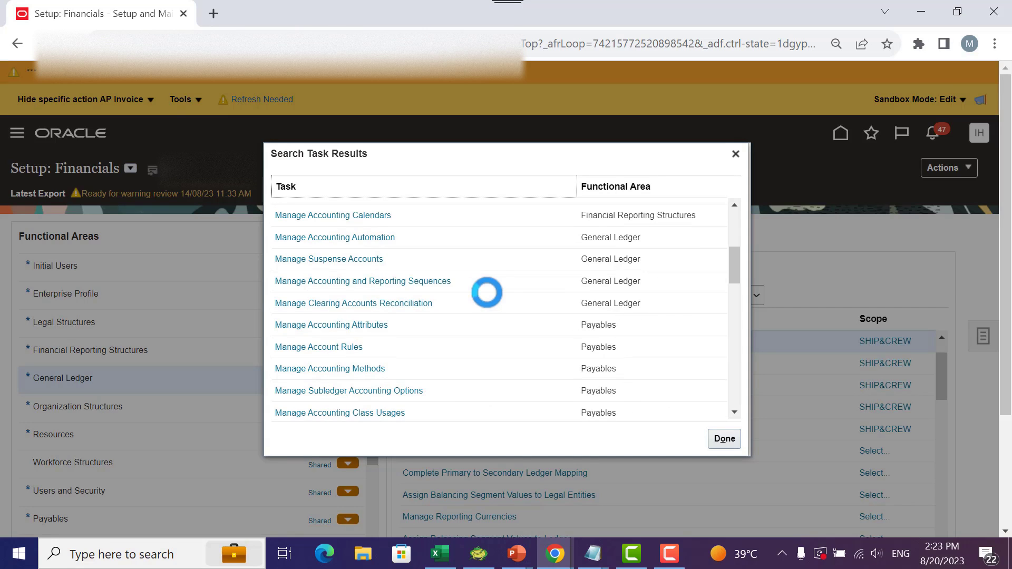
{"action": "left_click", "coordinate": [375, 282]}
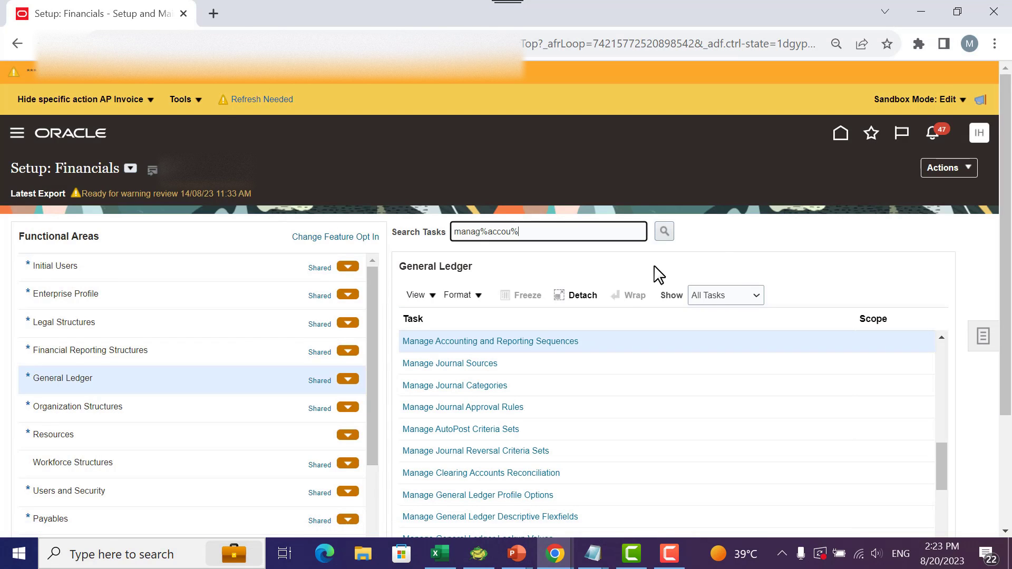
{"action": "left_click", "coordinate": [518, 341]}
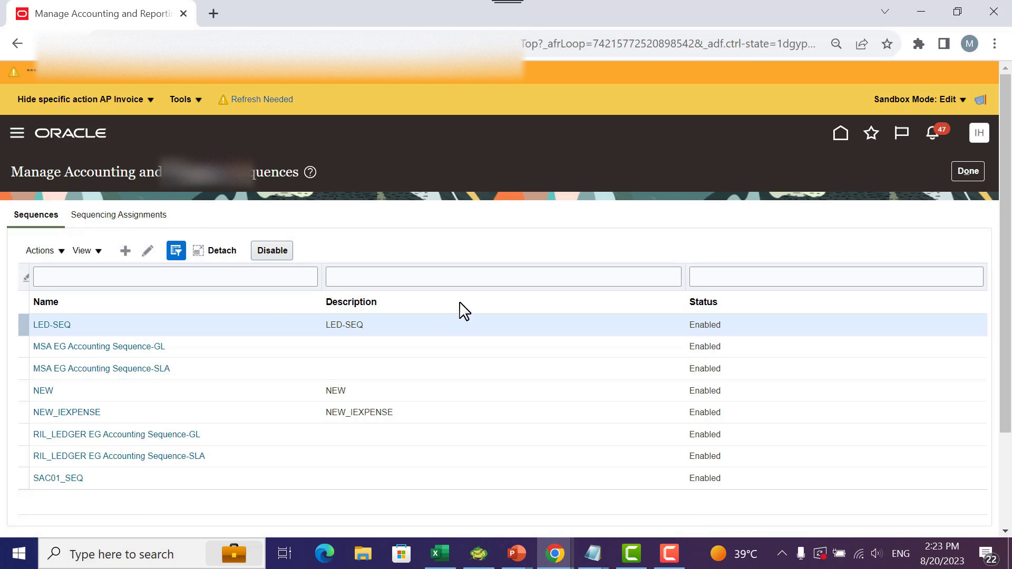
{"action": "left_click", "coordinate": [58, 325]}
{"action": "scroll", "coordinate": [450, 262], "scroll_direction": "down", "scroll_amount": 2}
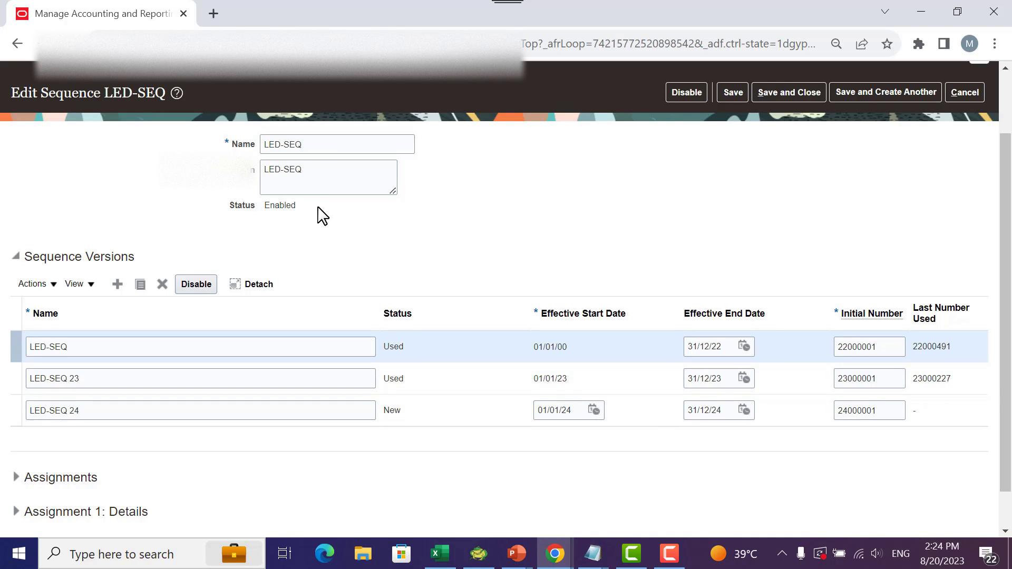
{"action": "scroll", "coordinate": [318, 208], "scroll_direction": "up", "scroll_amount": 2}
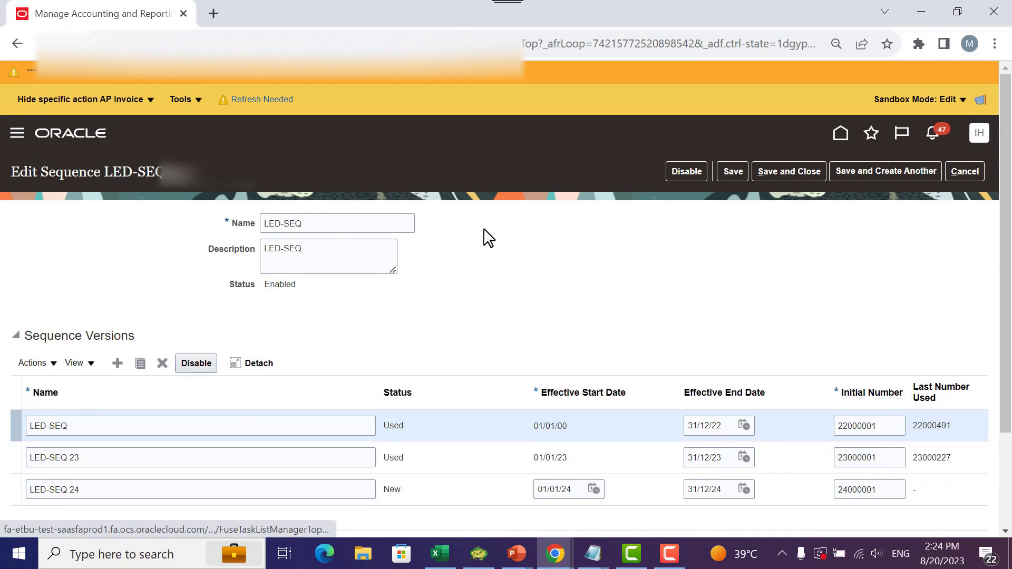
{"action": "left_click", "coordinate": [964, 171]}
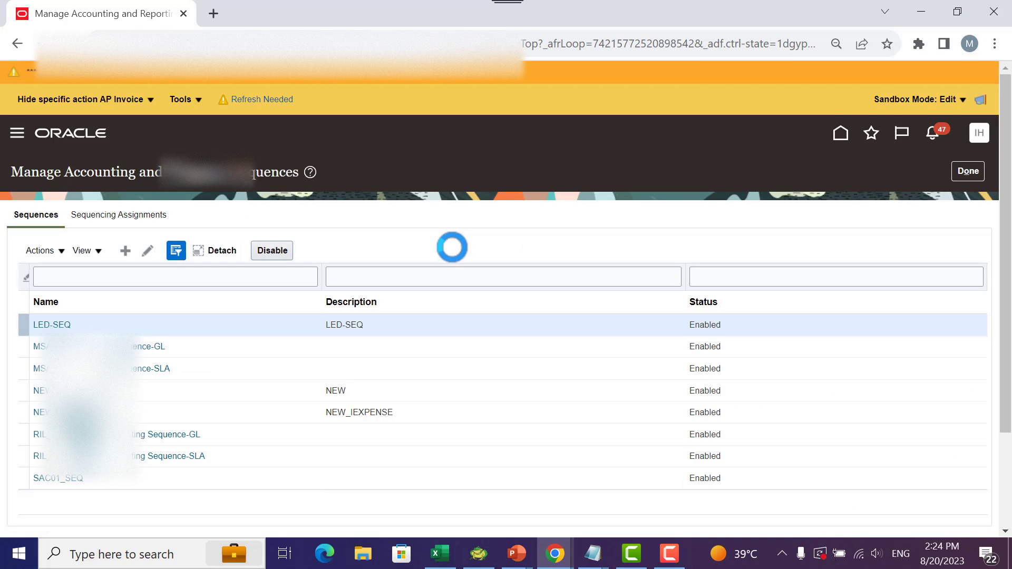
Inspect the last sequencing assignment's details, confirm it uses LED-SEQ, and leave without saving
{"action": "left_click", "coordinate": [112, 217]}
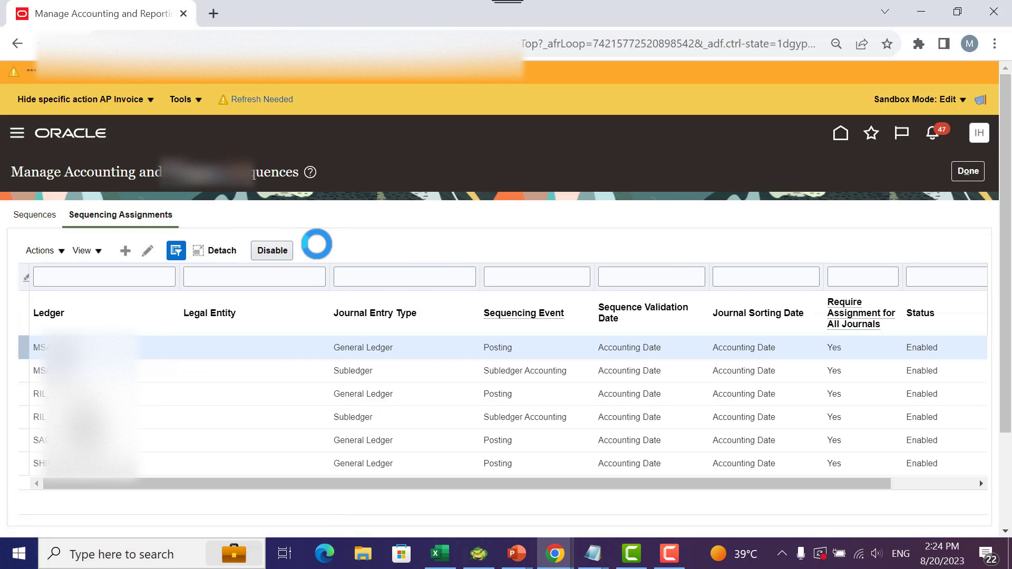
{"action": "left_click", "coordinate": [79, 465]}
{"action": "scroll", "coordinate": [151, 471], "scroll_direction": "right", "scroll_amount": 3}
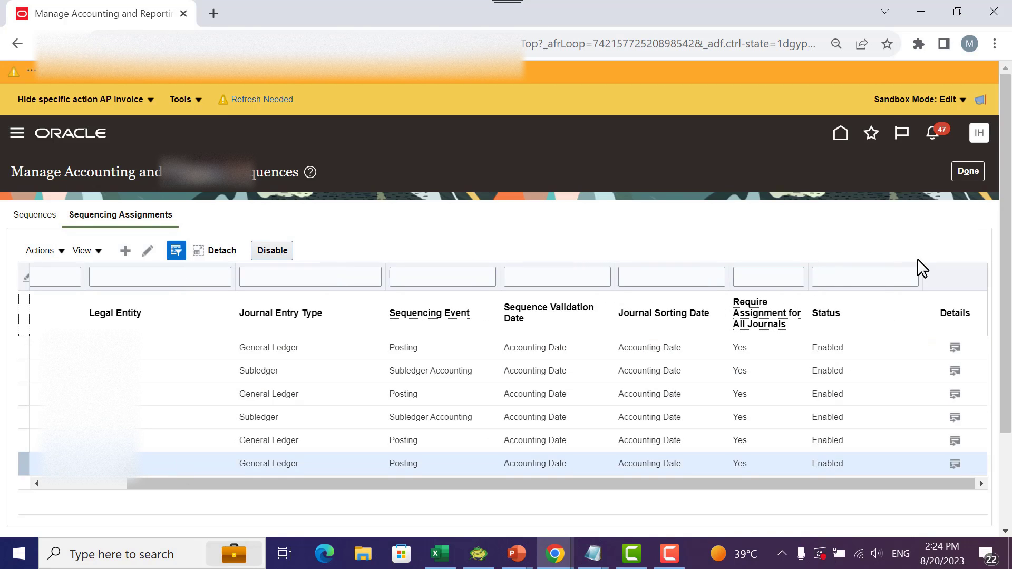
{"action": "left_click", "coordinate": [954, 465]}
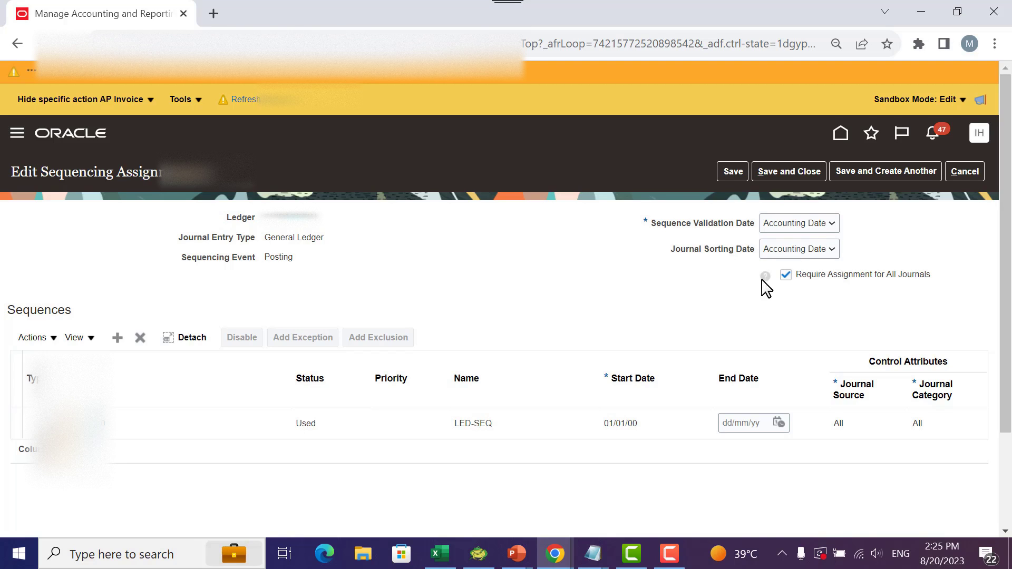
{"action": "scroll", "coordinate": [745, 311], "scroll_direction": "down", "scroll_amount": 2}
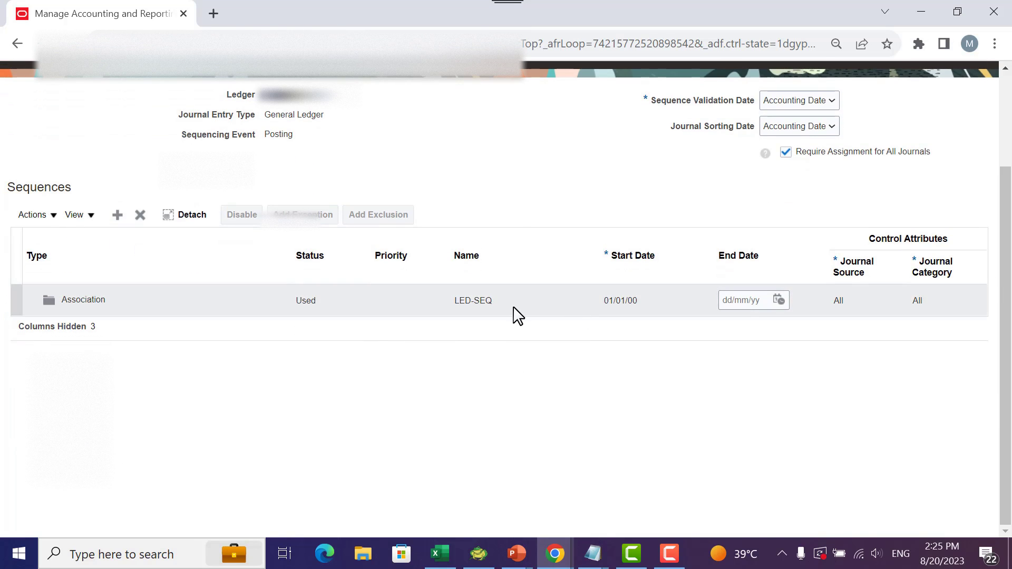
{"action": "left_click_drag", "start_coordinate": [491, 301], "coordinate": [450, 308]}
{"action": "scroll", "coordinate": [359, 289], "scroll_direction": "up", "scroll_amount": 2}
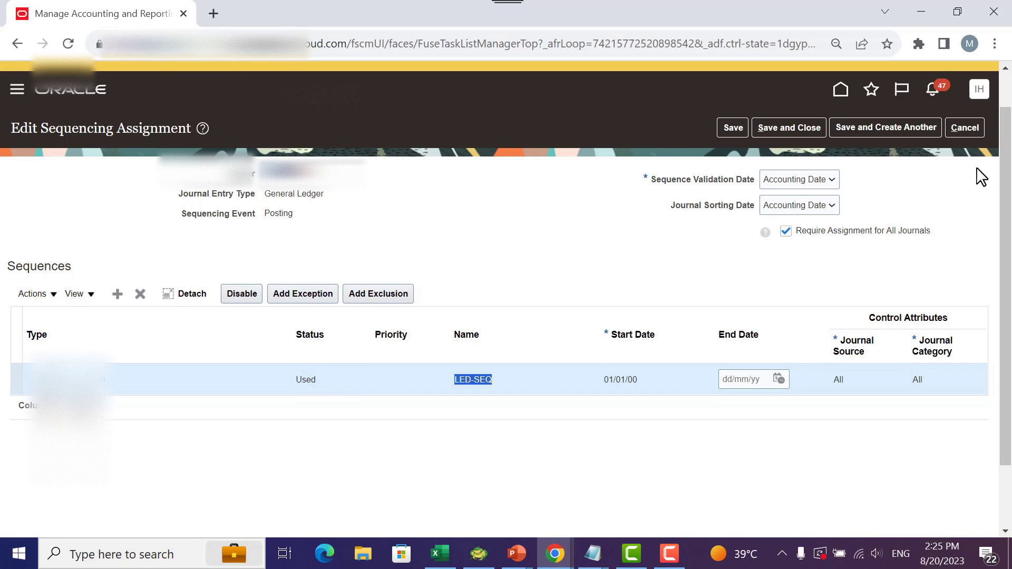
{"action": "left_click", "coordinate": [965, 127]}
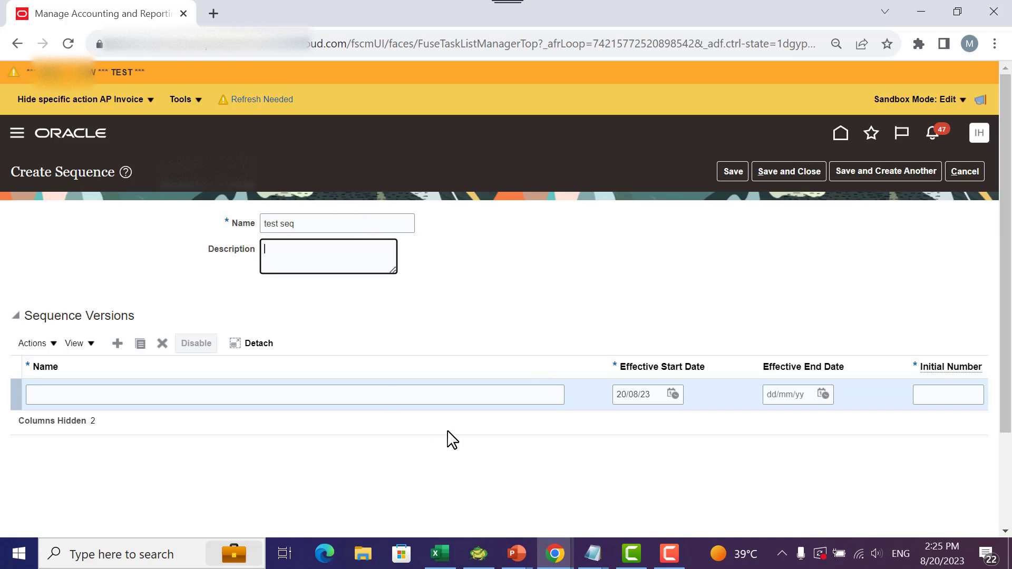
Create sequence 'test seq' with version dates 01/07/23–31/12/23, initial number 1072023, and save it
{"action": "left_click", "coordinate": [369, 390]}
{"action": "left_click", "coordinate": [371, 392]}
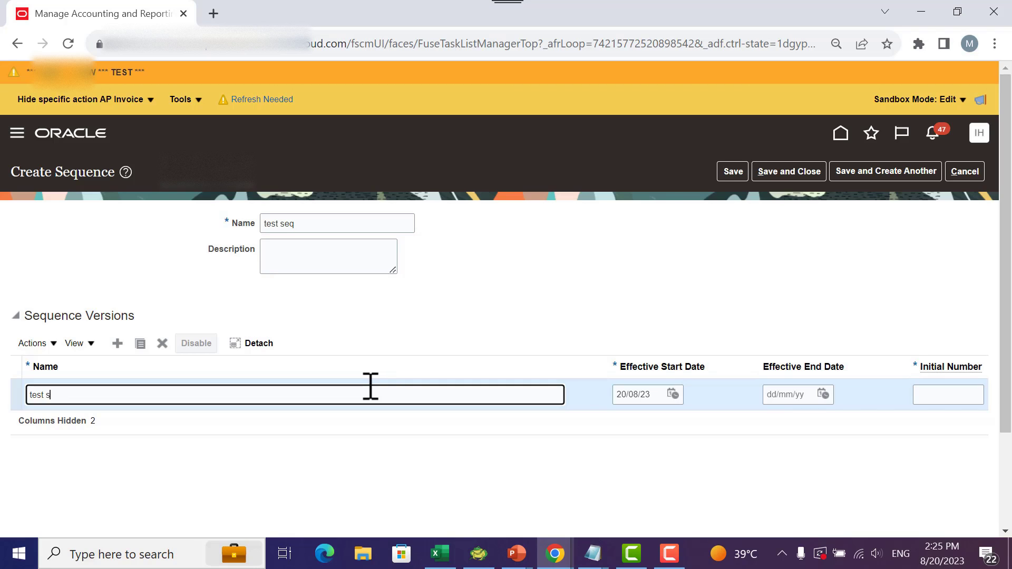
{"action": "left_click", "coordinate": [672, 394]}
{"action": "left_click", "coordinate": [684, 240]}
{"action": "left_click", "coordinate": [836, 261]}
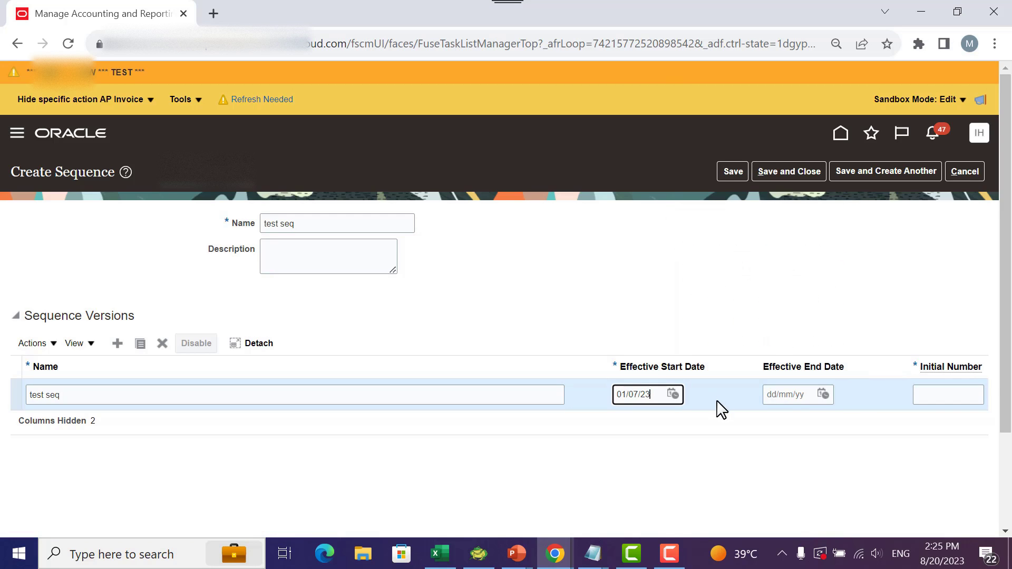
{"action": "left_click", "coordinate": [820, 395]}
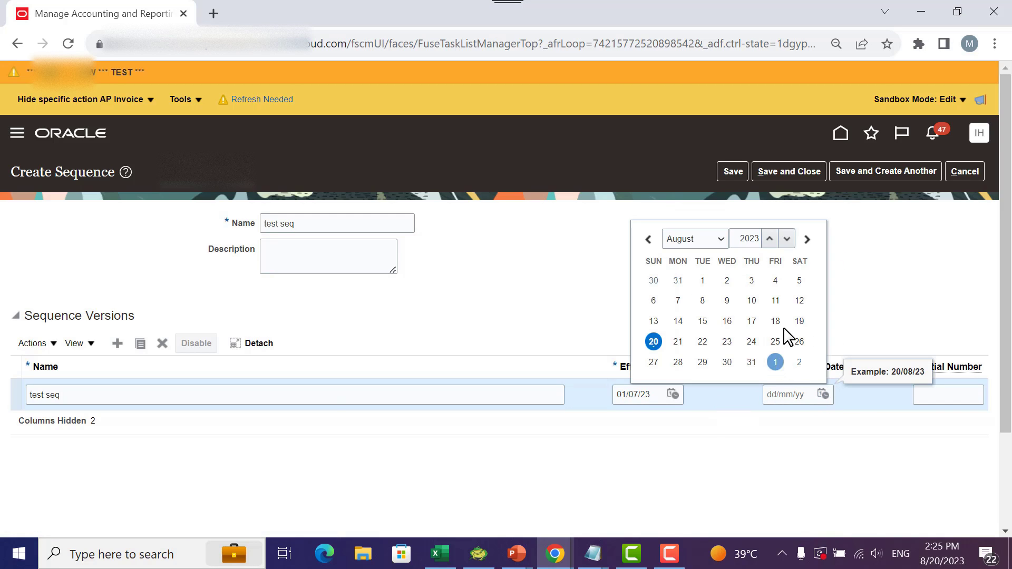
{"action": "left_click", "coordinate": [721, 241]}
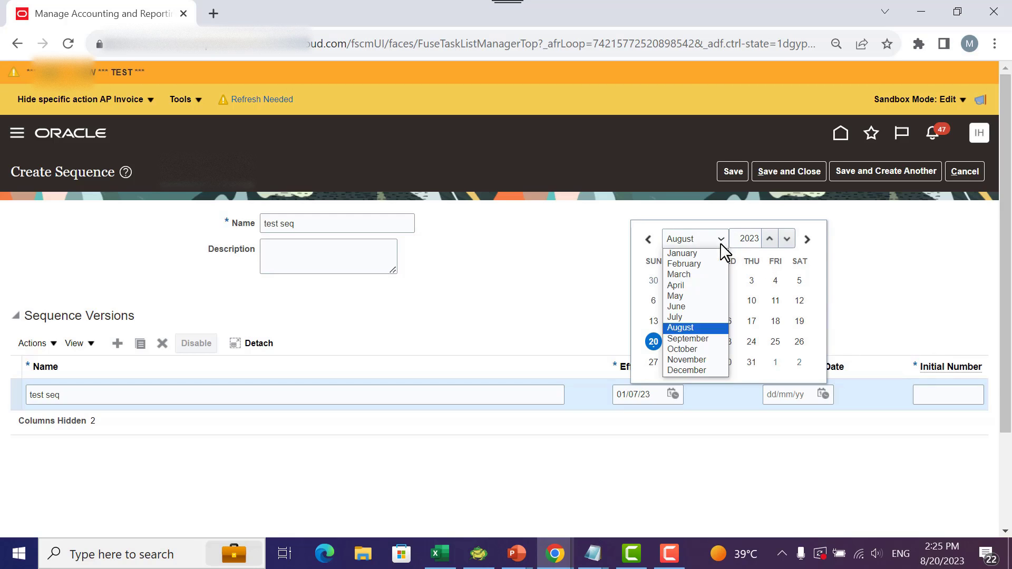
{"action": "left_click", "coordinate": [697, 366]}
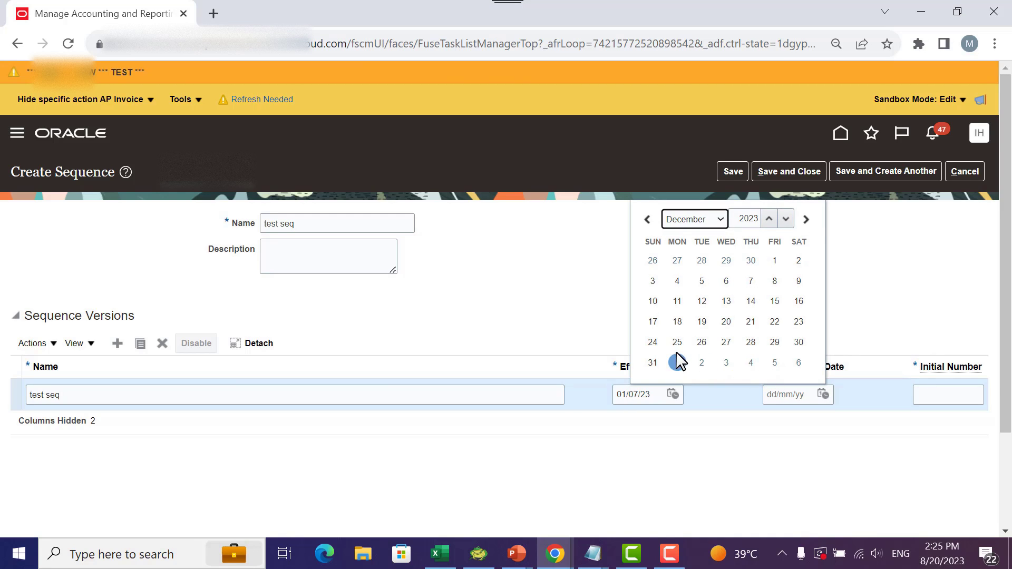
{"action": "left_click", "coordinate": [653, 382]}
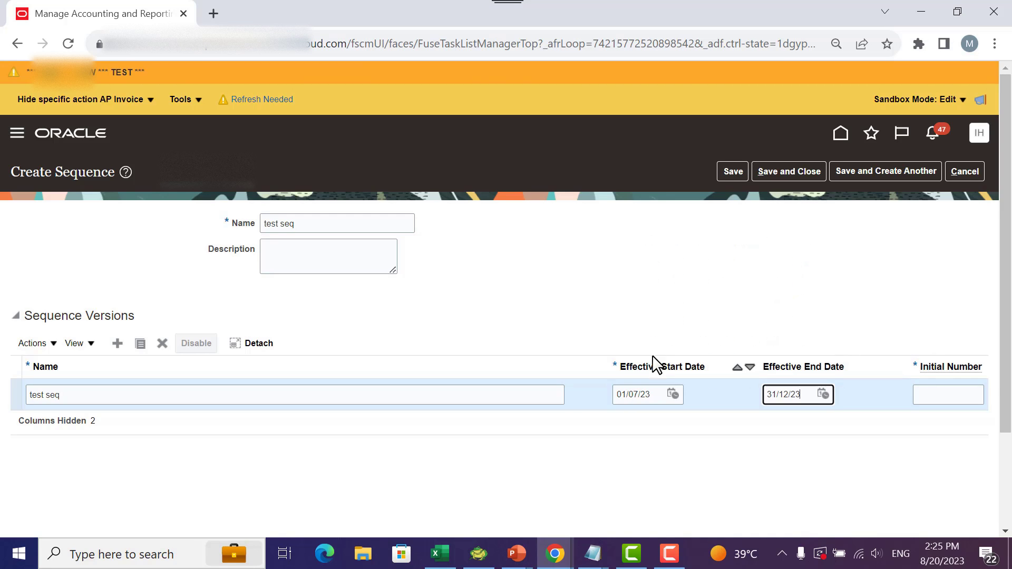
{"action": "left_click", "coordinate": [936, 396]}
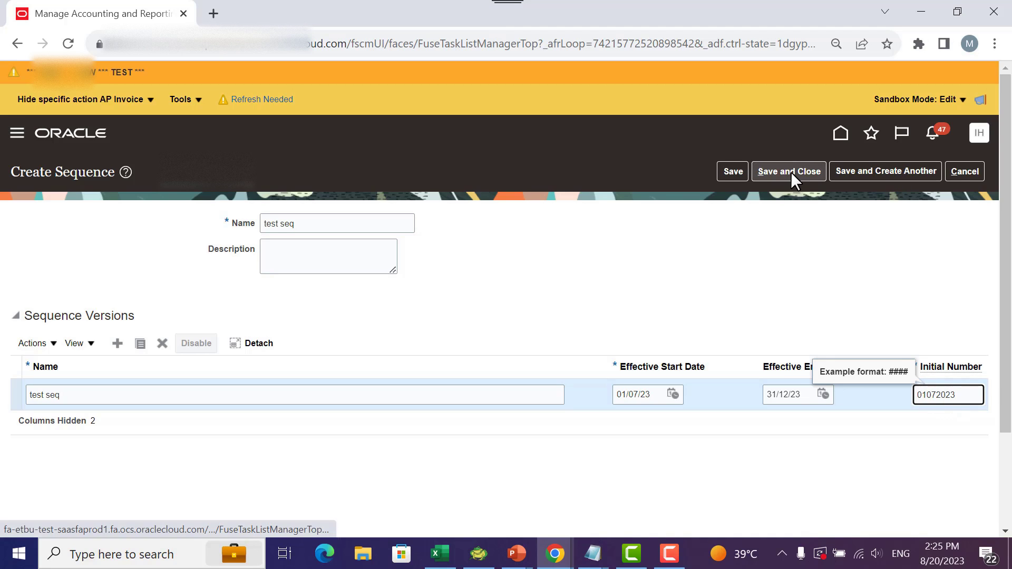
{"action": "double_click", "coordinate": [347, 222]}
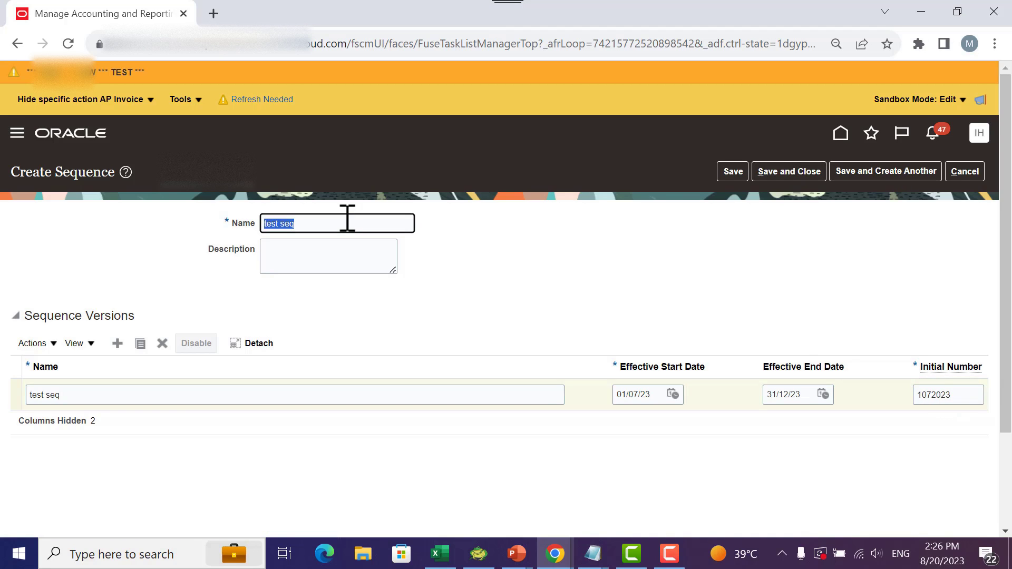
{"action": "left_click", "coordinate": [789, 172]}
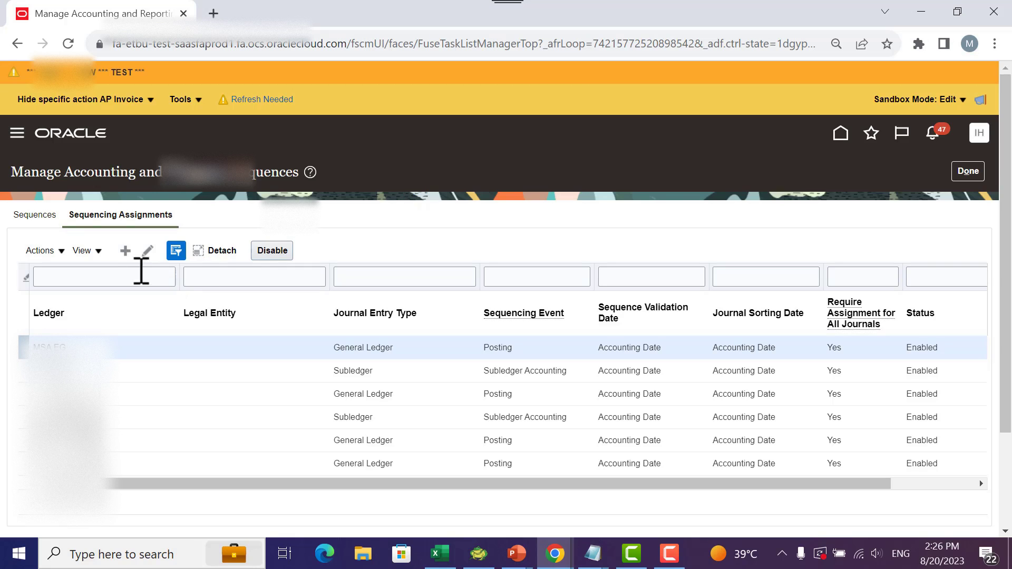
Start a new sequencing assignment for the ledger with journal entry type Subledger
{"action": "left_click", "coordinate": [126, 253]}
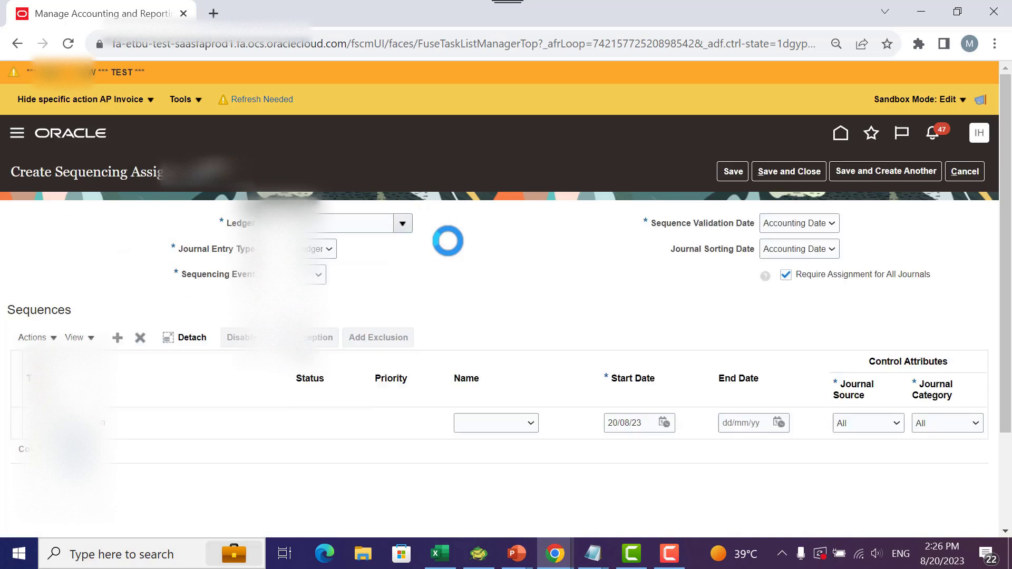
{"action": "left_click", "coordinate": [407, 224]}
{"action": "left_click", "coordinate": [328, 361]}
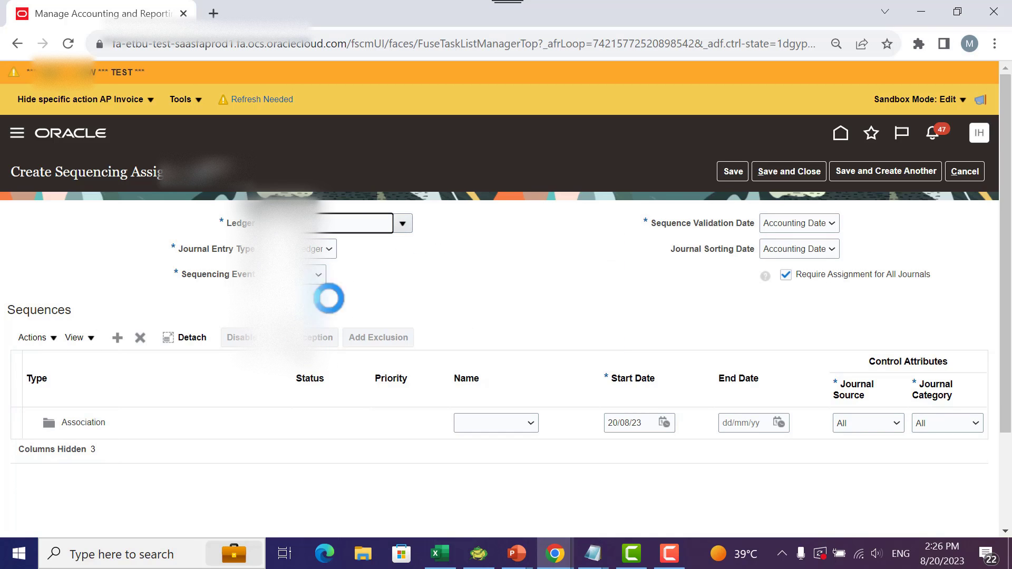
{"action": "left_click", "coordinate": [330, 250]}
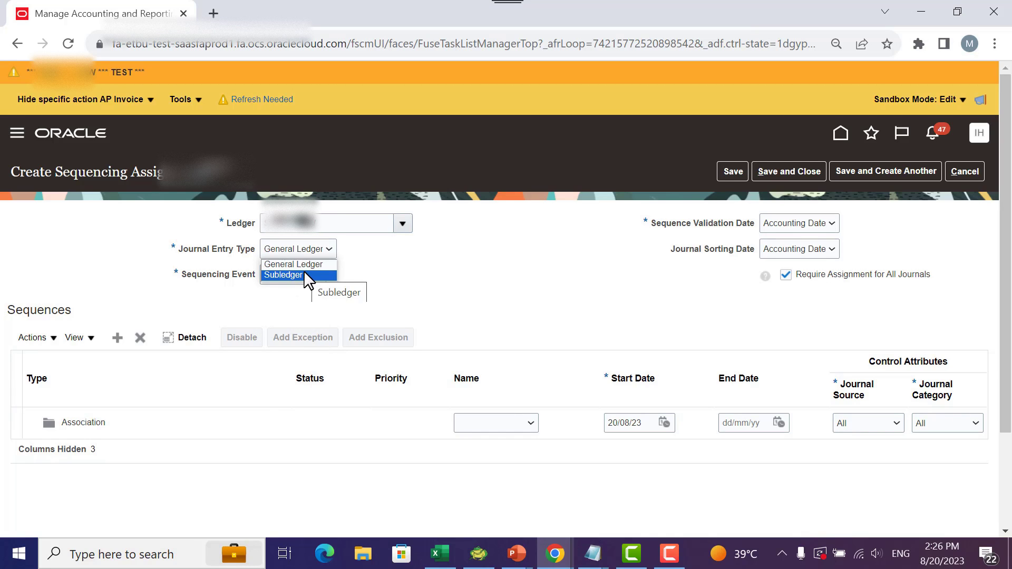
{"action": "left_click", "coordinate": [290, 275]}
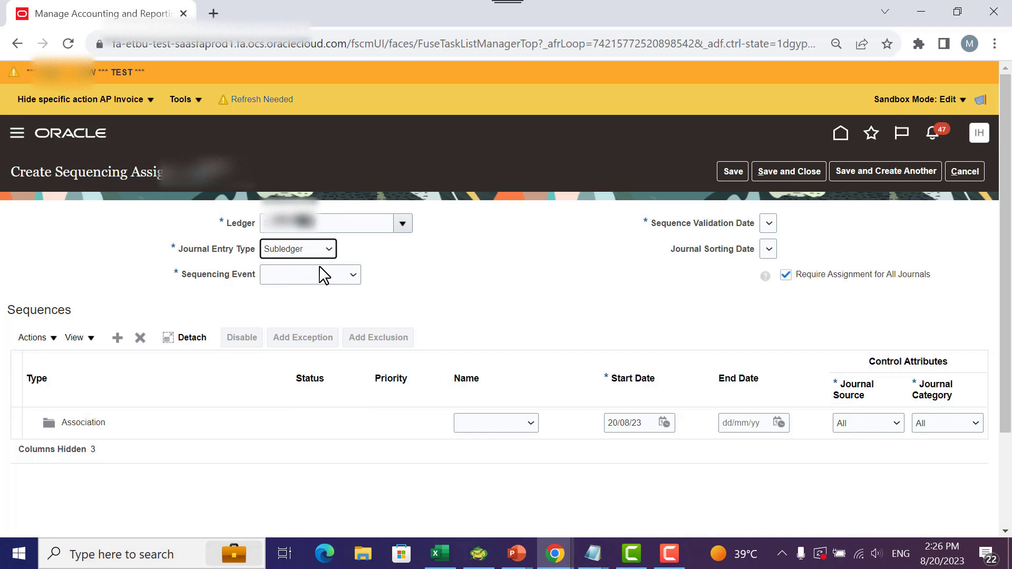
Set the assignment's sequencing event to Period Close
{"action": "left_click", "coordinate": [320, 267]}
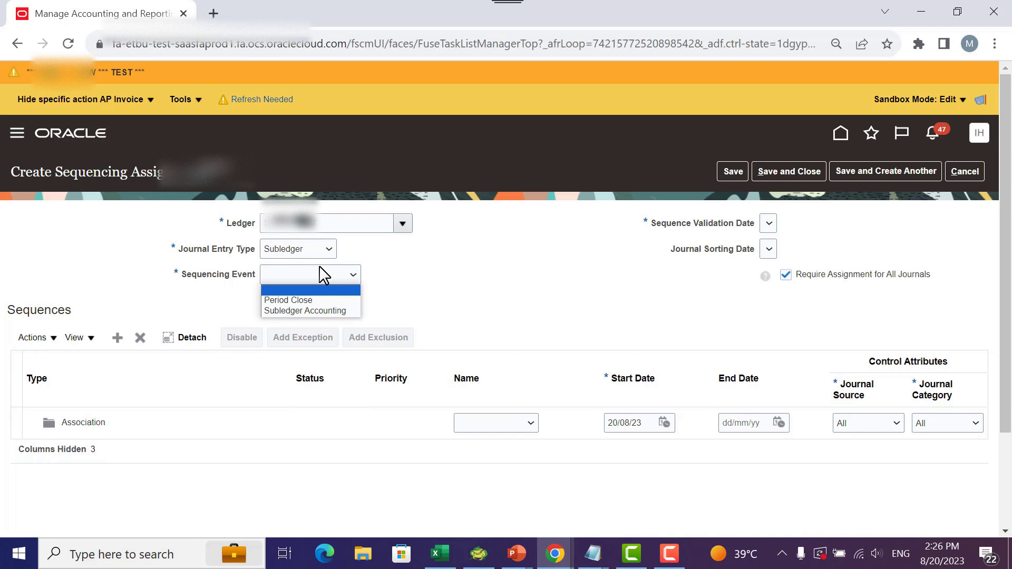
{"action": "left_click", "coordinate": [340, 312]}
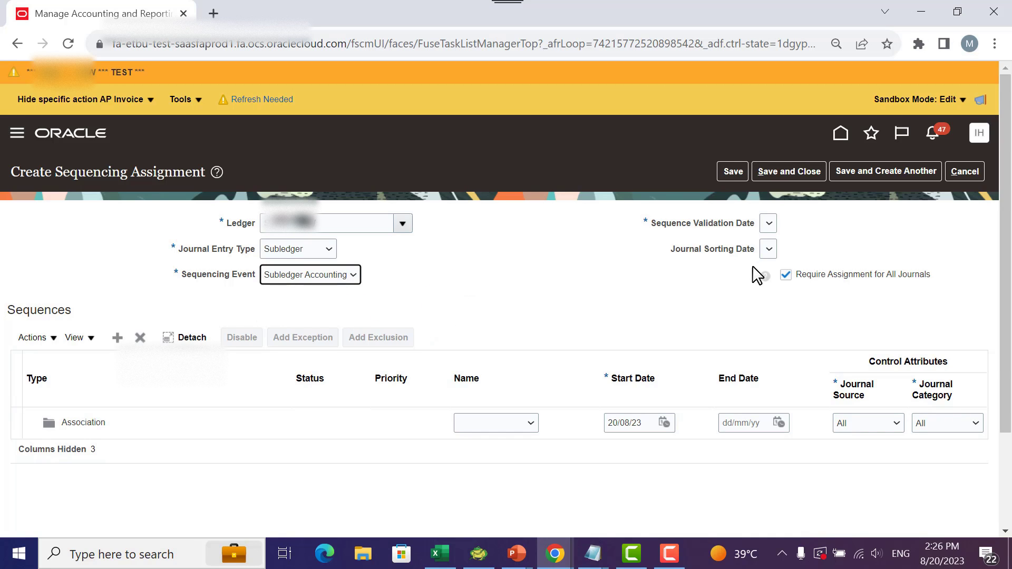
{"action": "left_click", "coordinate": [770, 223]}
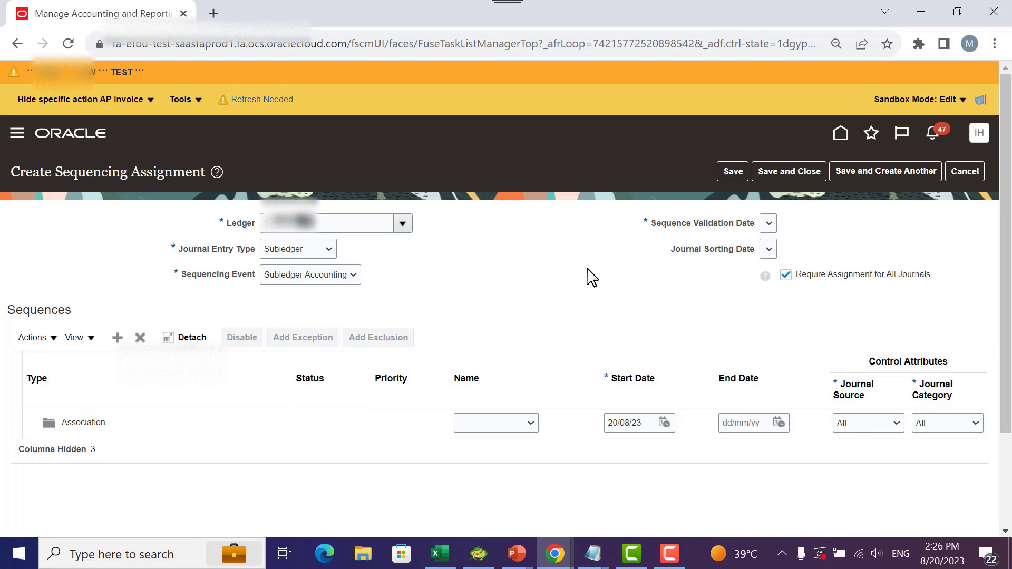
{"action": "left_click", "coordinate": [330, 275]}
{"action": "left_click", "coordinate": [302, 289]}
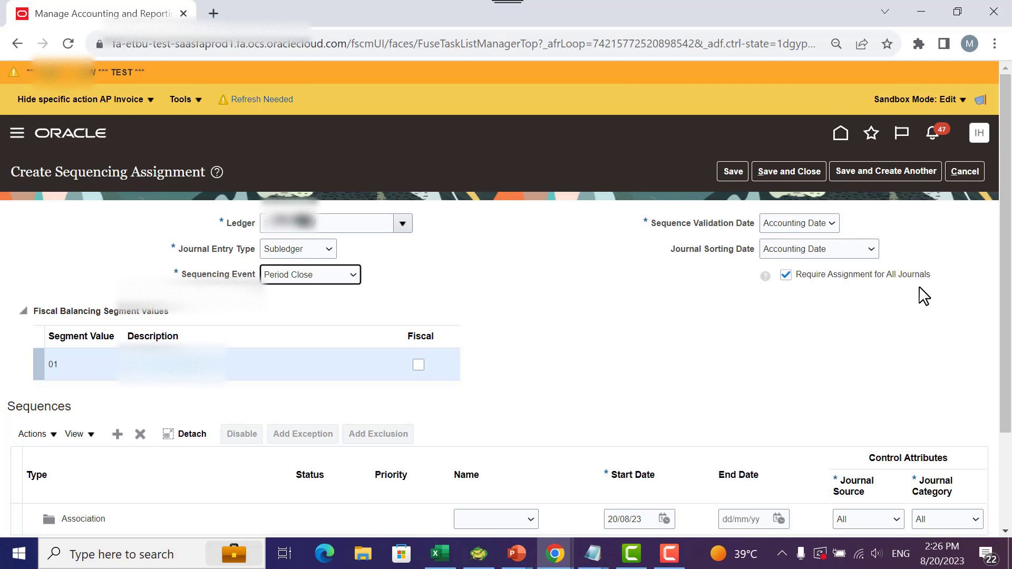
Choose test seq as the sequence name on the association row
{"action": "scroll", "coordinate": [522, 266], "scroll_direction": "down", "scroll_amount": 3}
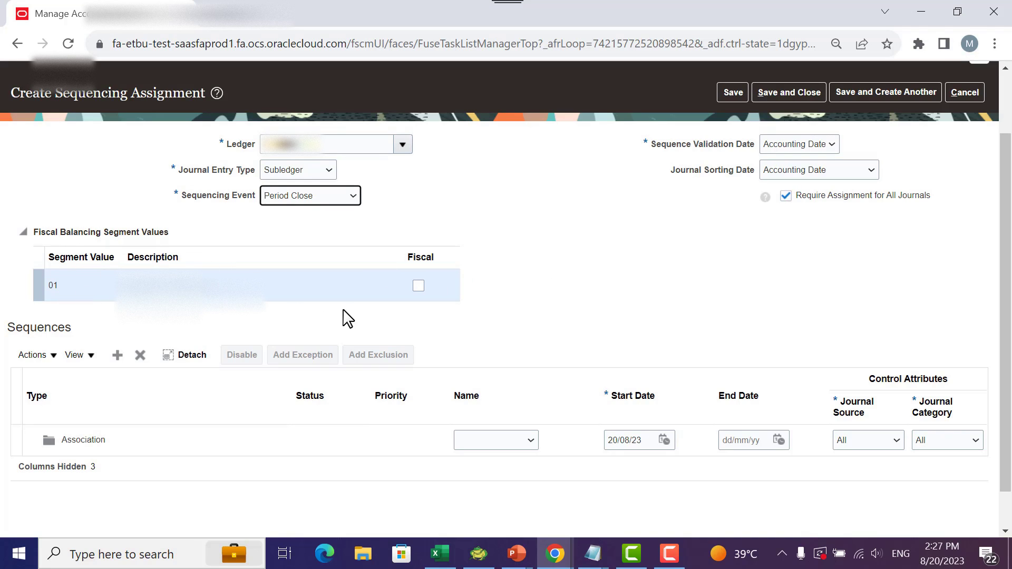
{"action": "scroll", "coordinate": [648, 262], "scroll_direction": "down", "scroll_amount": 2}
{"action": "left_click", "coordinate": [495, 399]}
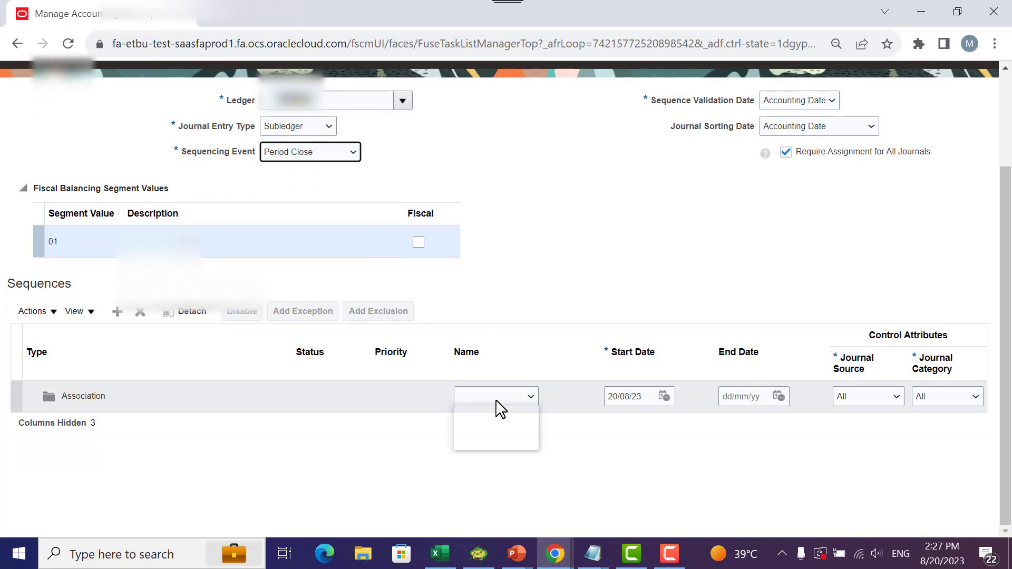
{"action": "left_click", "coordinate": [496, 418]}
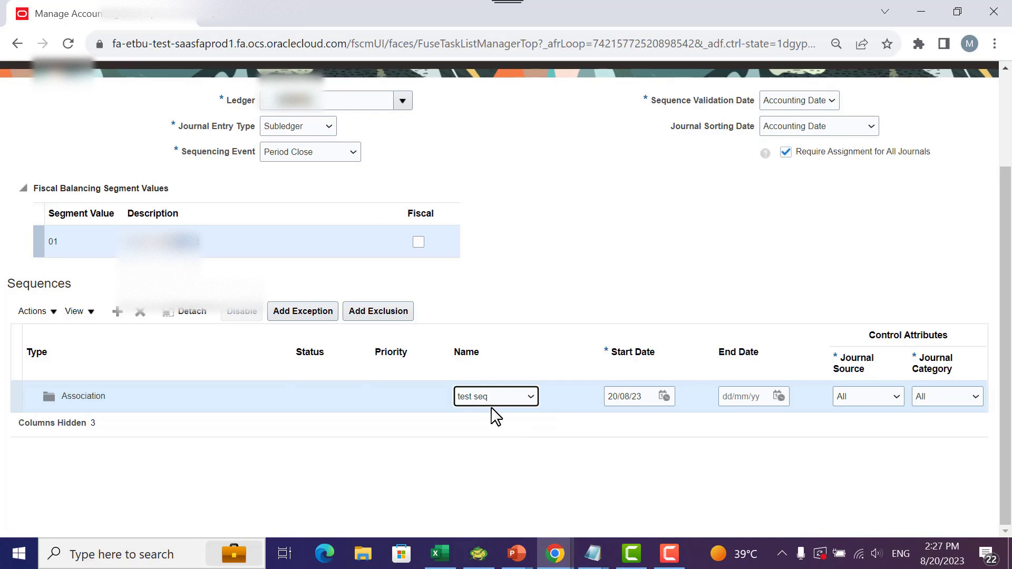
Set the row's effective dates from 01/07/23 to 31/12/23
{"action": "left_click", "coordinate": [665, 397]}
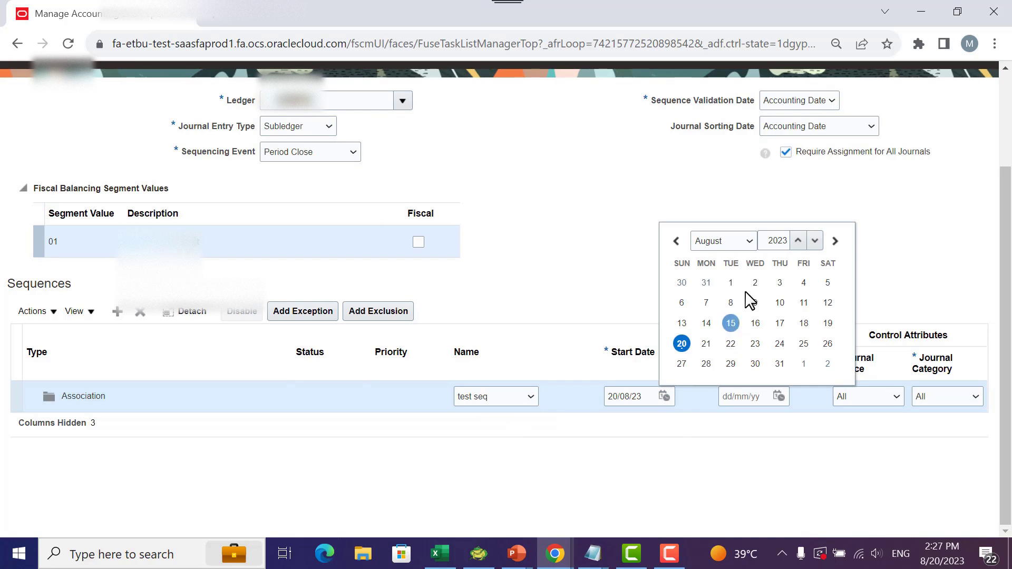
{"action": "left_click", "coordinate": [676, 241]}
{"action": "left_click", "coordinate": [827, 262]}
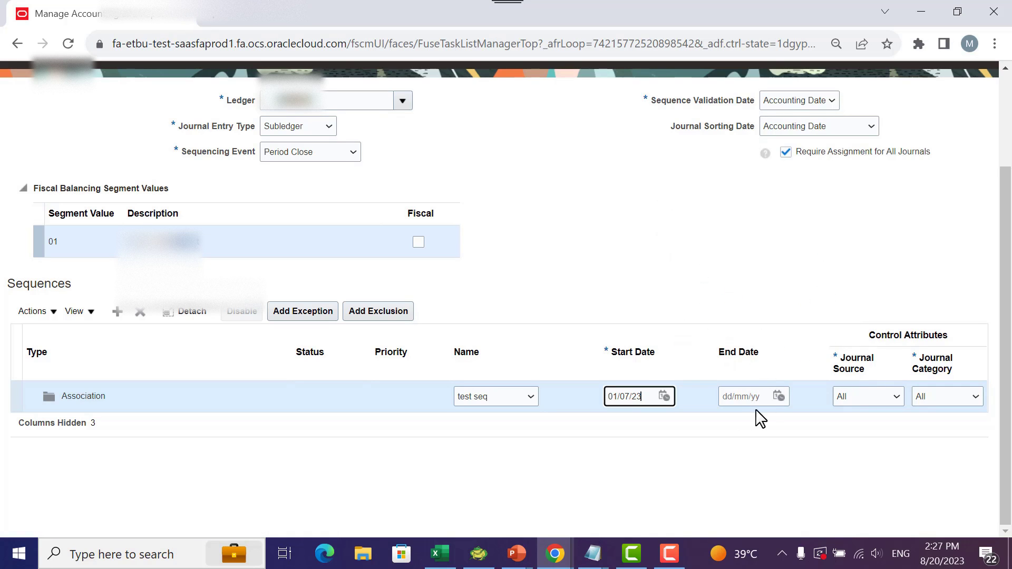
{"action": "left_click", "coordinate": [777, 396]}
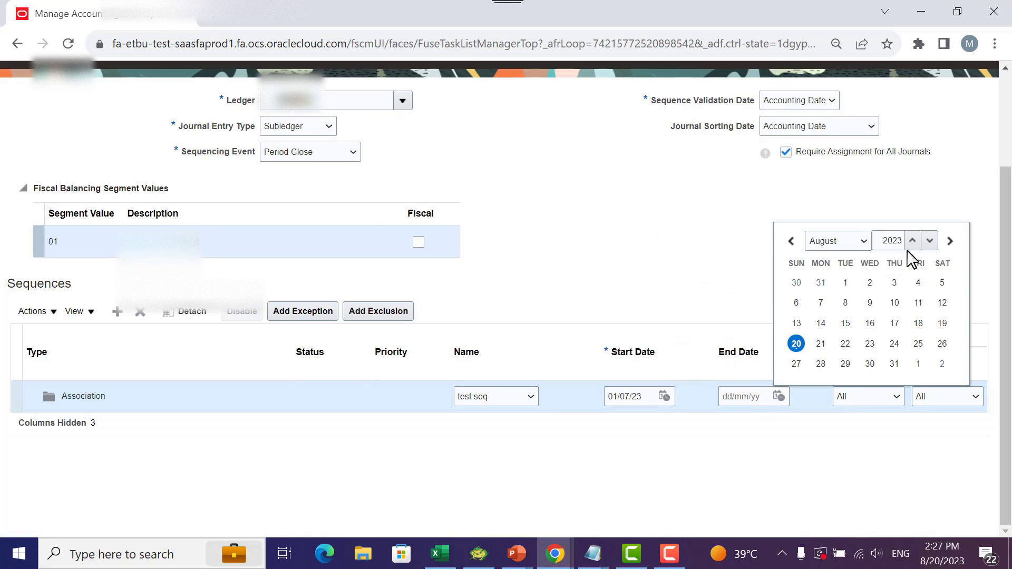
{"action": "left_click", "coordinate": [859, 242]}
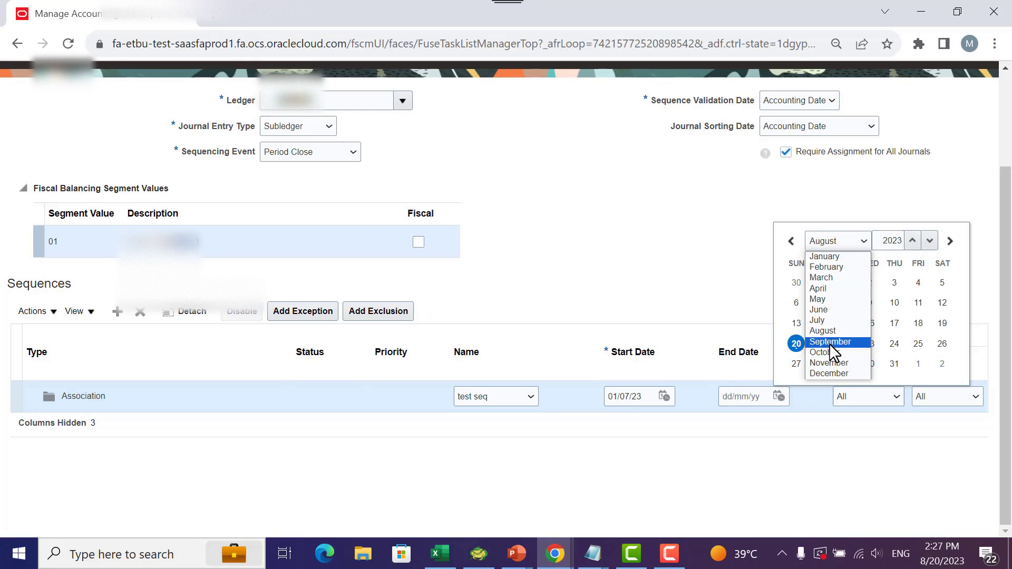
{"action": "left_click", "coordinate": [829, 372]}
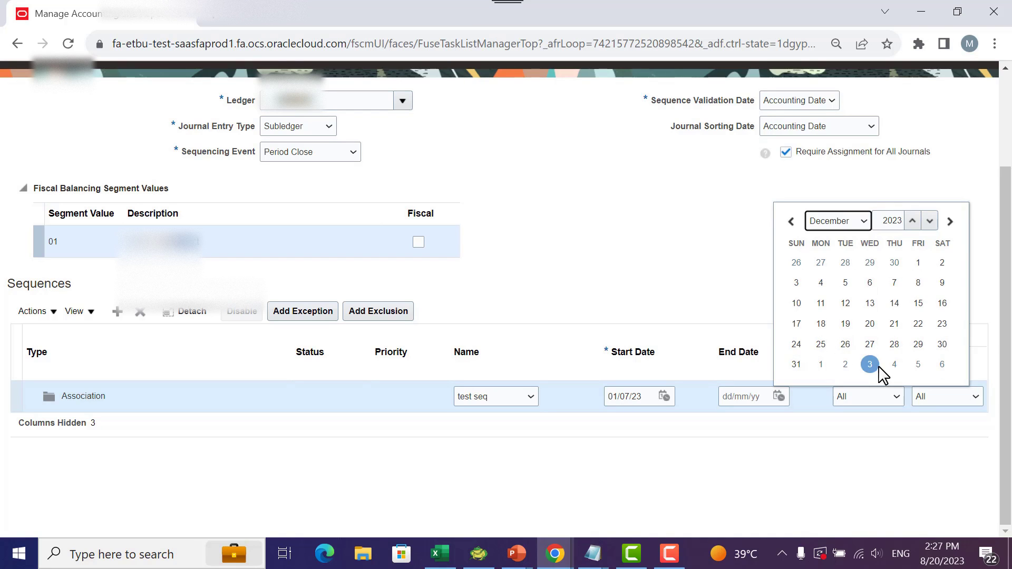
{"action": "left_click", "coordinate": [797, 364]}
Set the association's journal source to Payables
{"action": "left_click", "coordinate": [895, 402]}
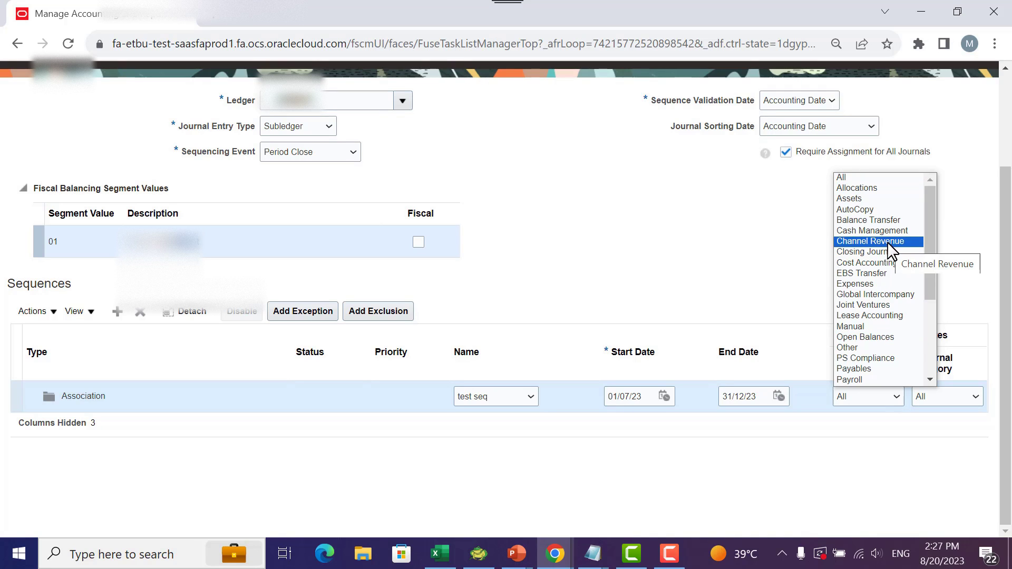
{"action": "scroll", "coordinate": [895, 349], "scroll_direction": "down", "scroll_amount": 5}
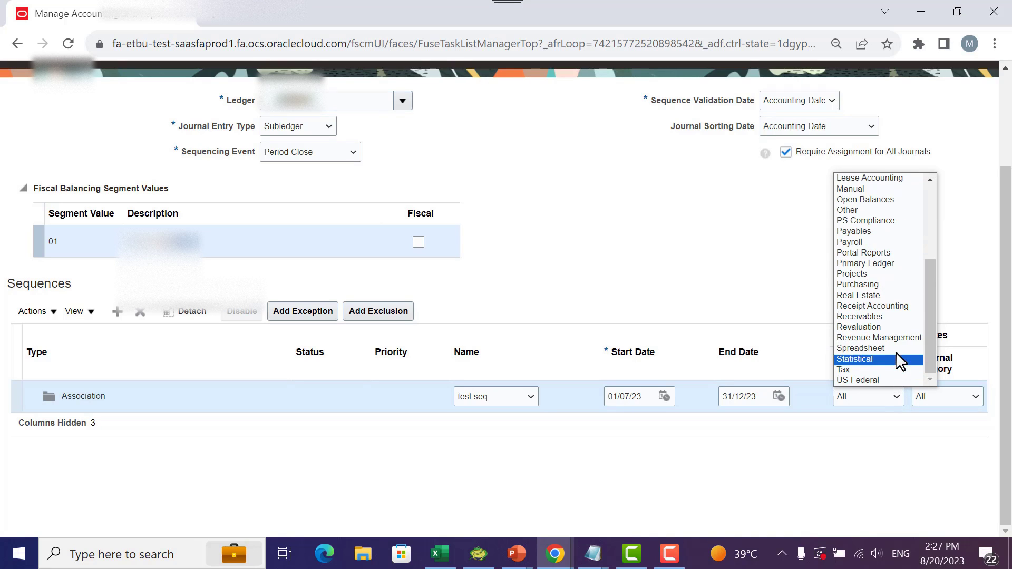
{"action": "left_click", "coordinate": [893, 231]}
Browse the journal categories and leave the journal category set to All
{"action": "left_click", "coordinate": [935, 397]}
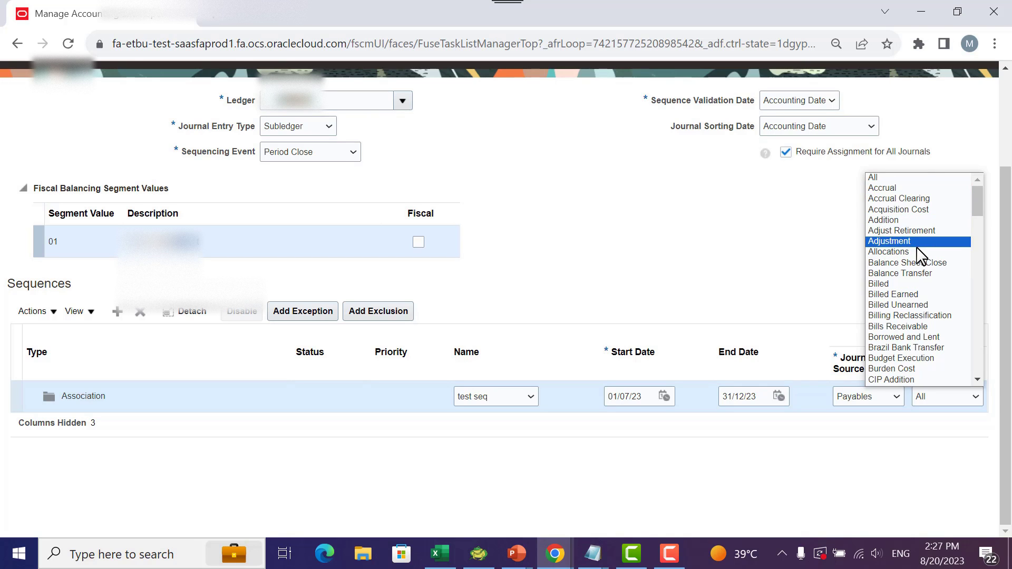
{"action": "scroll", "coordinate": [914, 237], "scroll_direction": "down", "scroll_amount": 15}
{"action": "scroll", "coordinate": [920, 255], "scroll_direction": "down", "scroll_amount": 12}
{"action": "scroll", "coordinate": [931, 277], "scroll_direction": "up", "scroll_amount": 10}
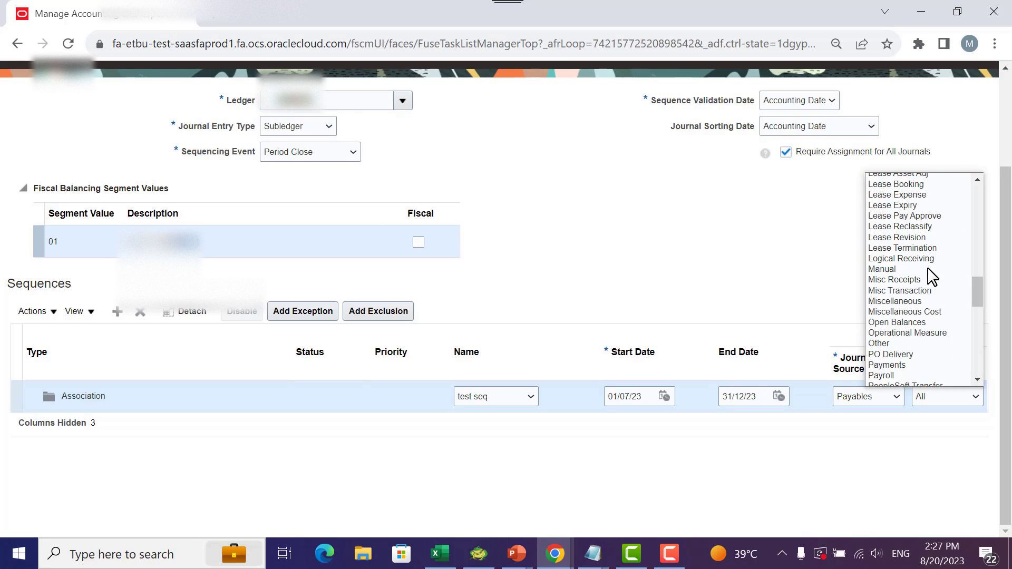
{"action": "key", "text": "p"}
{"action": "scroll", "coordinate": [930, 316], "scroll_direction": "down", "scroll_amount": 5}
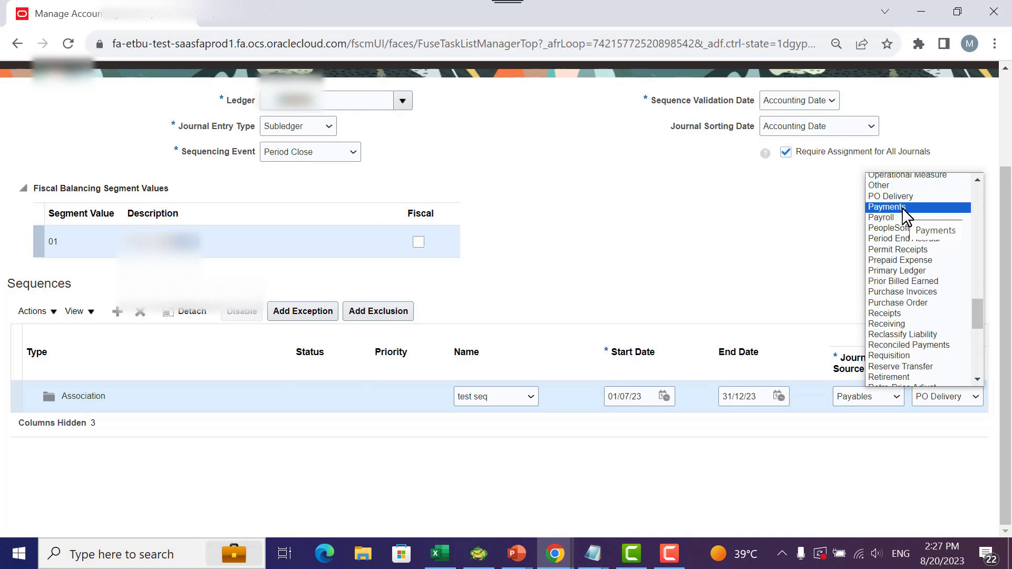
{"action": "key", "text": "i"}
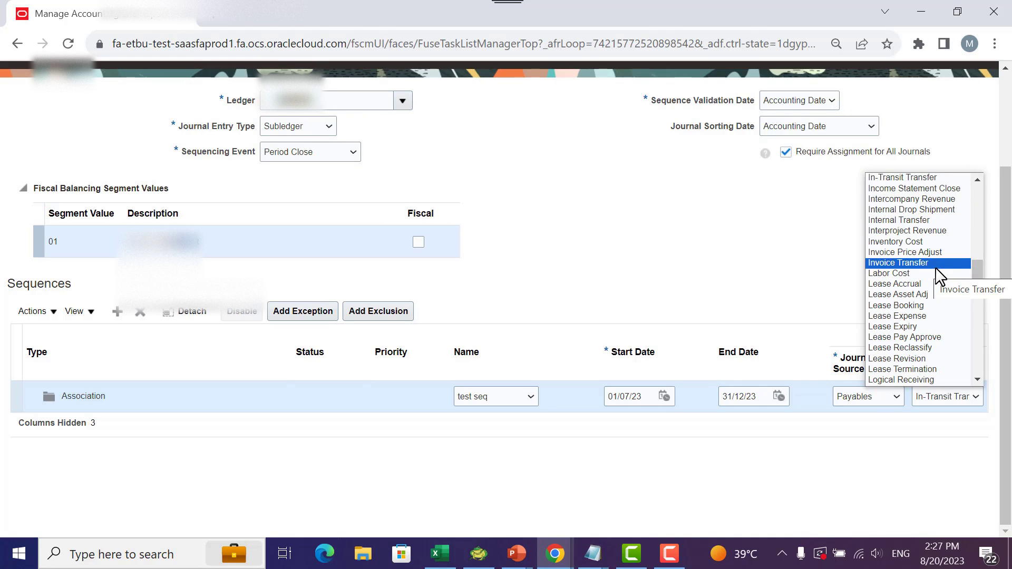
{"action": "scroll", "coordinate": [945, 244], "scroll_direction": "up", "scroll_amount": 5}
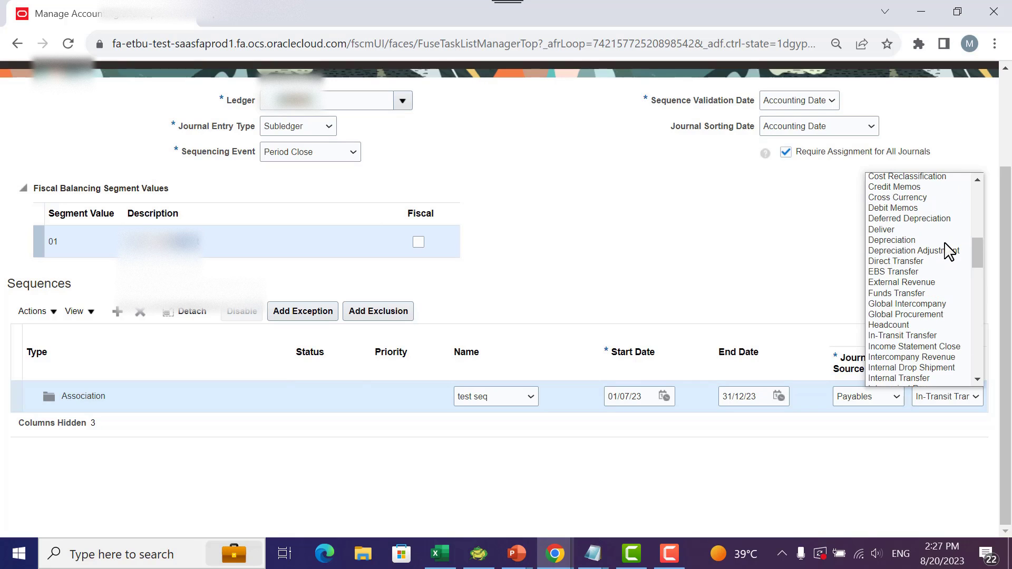
{"action": "scroll", "coordinate": [951, 287], "scroll_direction": "down", "scroll_amount": 5}
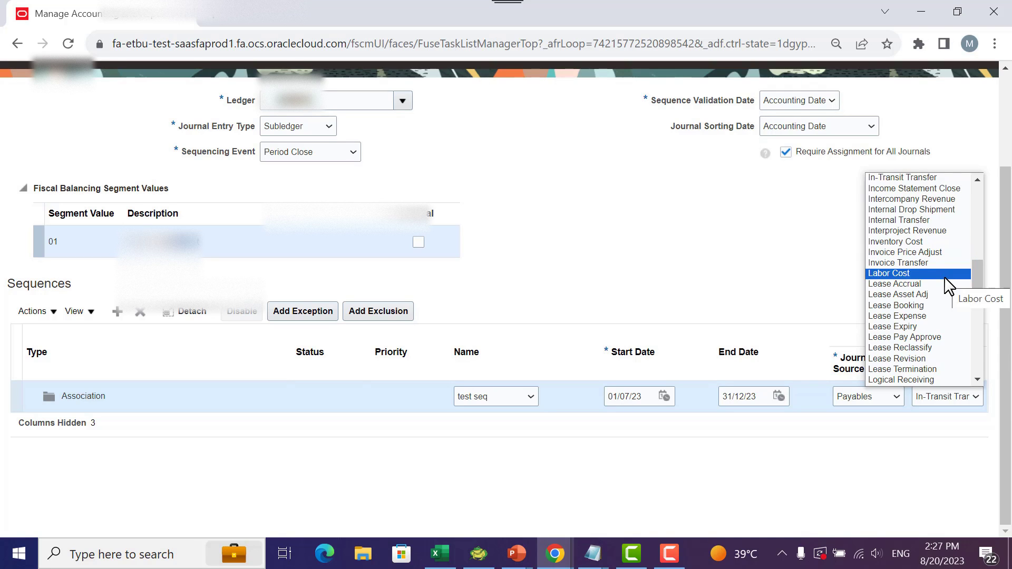
{"action": "scroll", "coordinate": [948, 301], "scroll_direction": "down", "scroll_amount": 5}
{"action": "scroll", "coordinate": [948, 301], "scroll_direction": "down", "scroll_amount": 5}
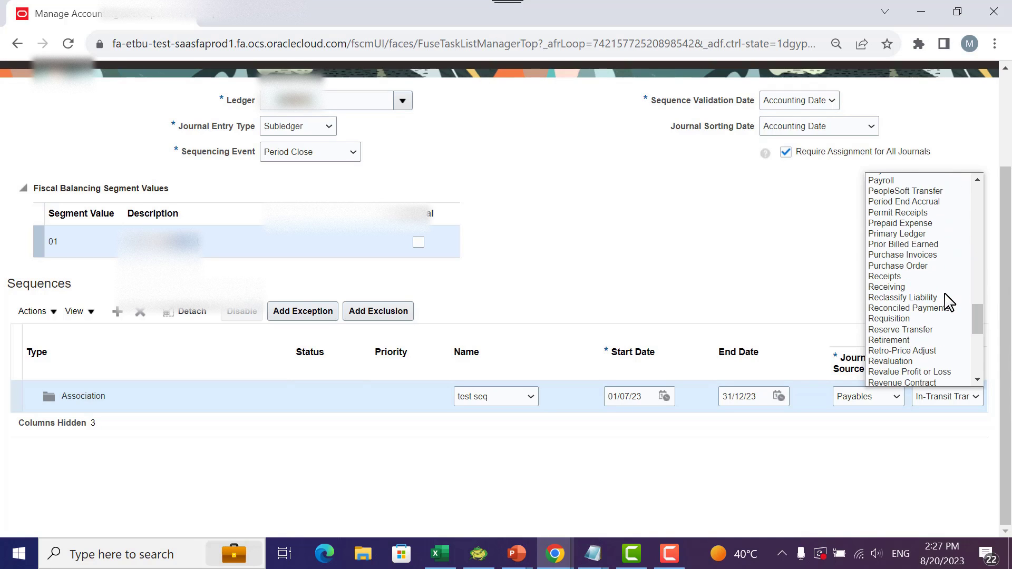
{"action": "key", "text": "p"}
{"action": "left_click", "coordinate": [813, 244]}
{"action": "left_click", "coordinate": [931, 399]}
{"action": "scroll", "coordinate": [931, 264], "scroll_direction": "up", "scroll_amount": 15}
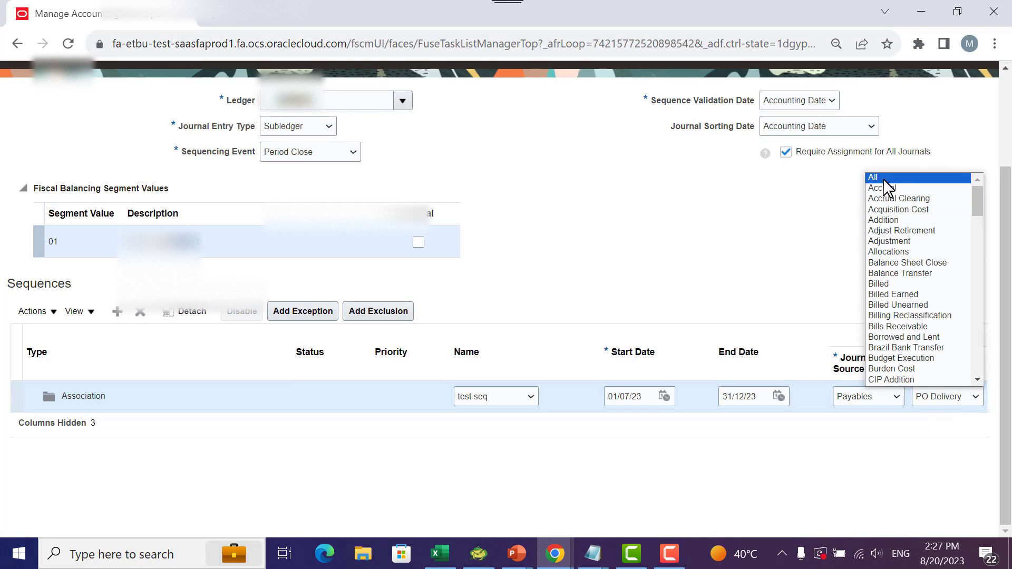
{"action": "left_click", "coordinate": [886, 177]}
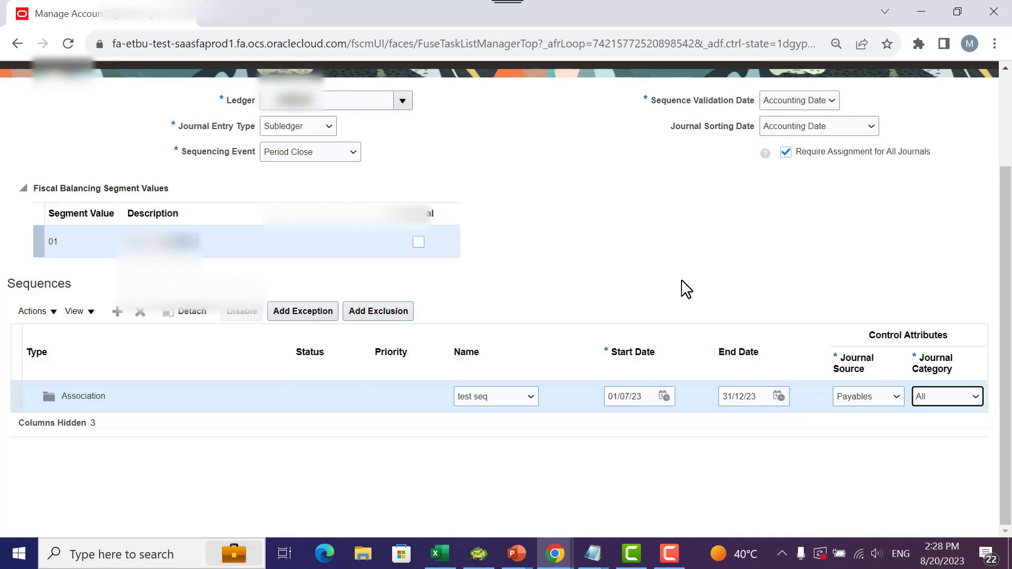
Set the sequence assignment's journal entry type to General Ledger and the sequencing event to Posting
{"action": "left_click", "coordinate": [318, 131]}
{"action": "left_click", "coordinate": [302, 141]}
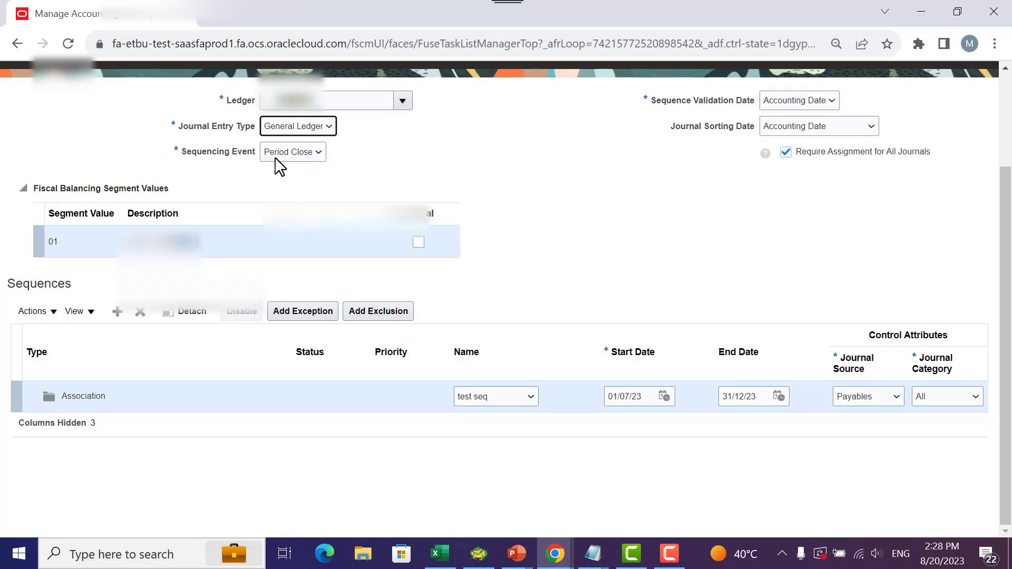
{"action": "left_click", "coordinate": [275, 159]}
{"action": "left_click", "coordinate": [292, 166]}
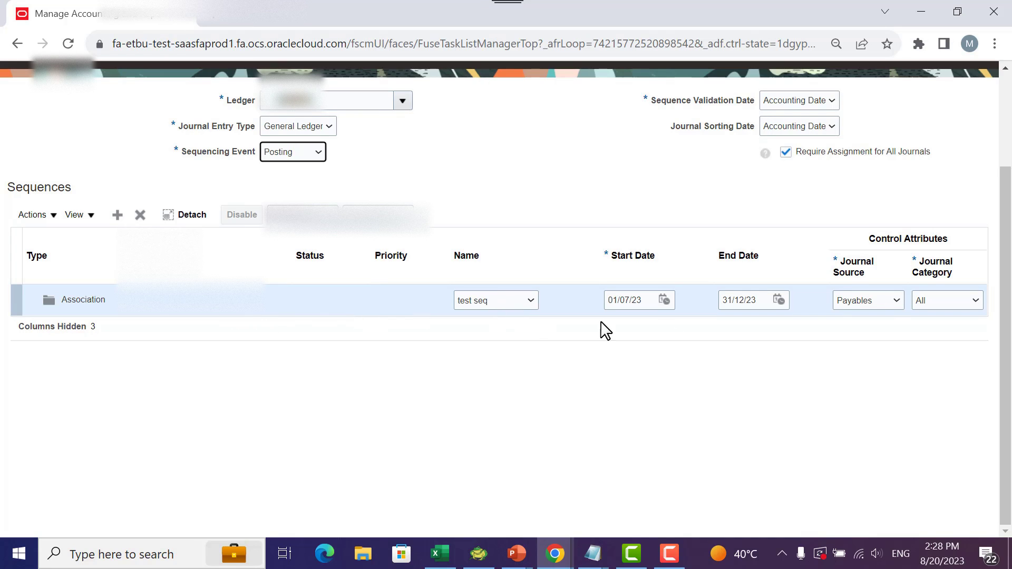
Browse the journal sources, then set Journal Source back to All and keep Journal Category at All
{"action": "left_click", "coordinate": [891, 310]}
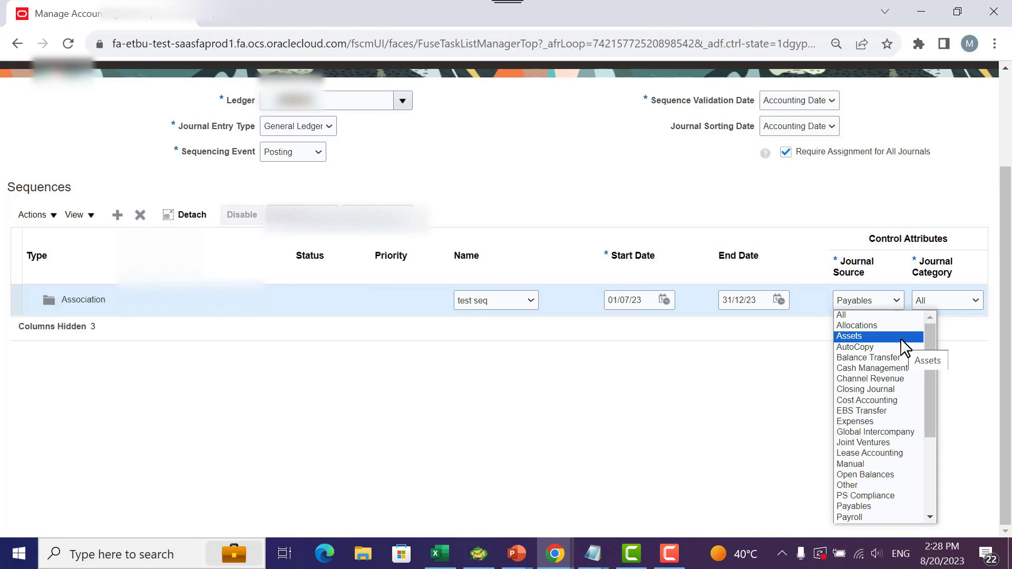
{"action": "key", "text": "g"}
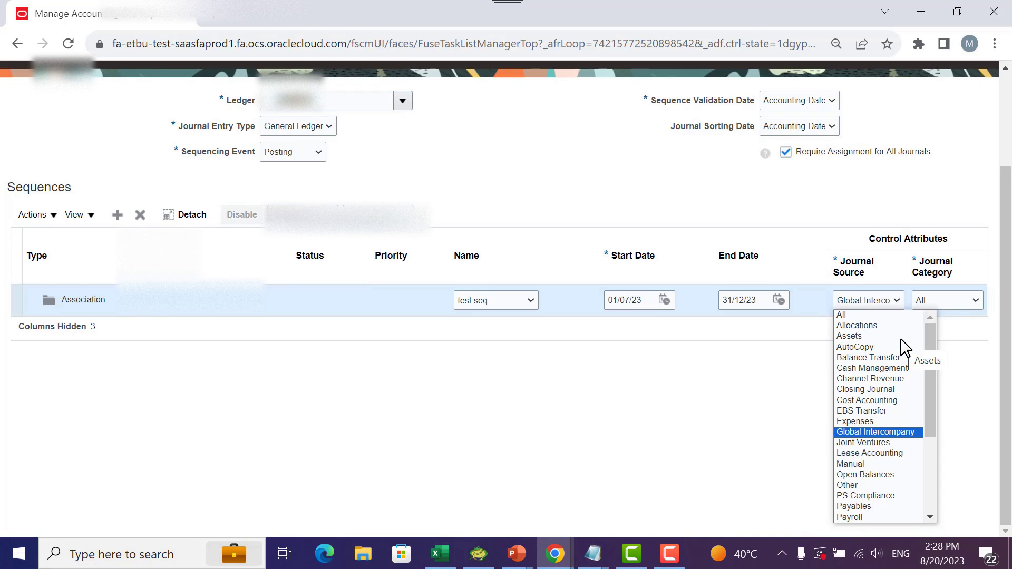
{"action": "key", "text": "l"}
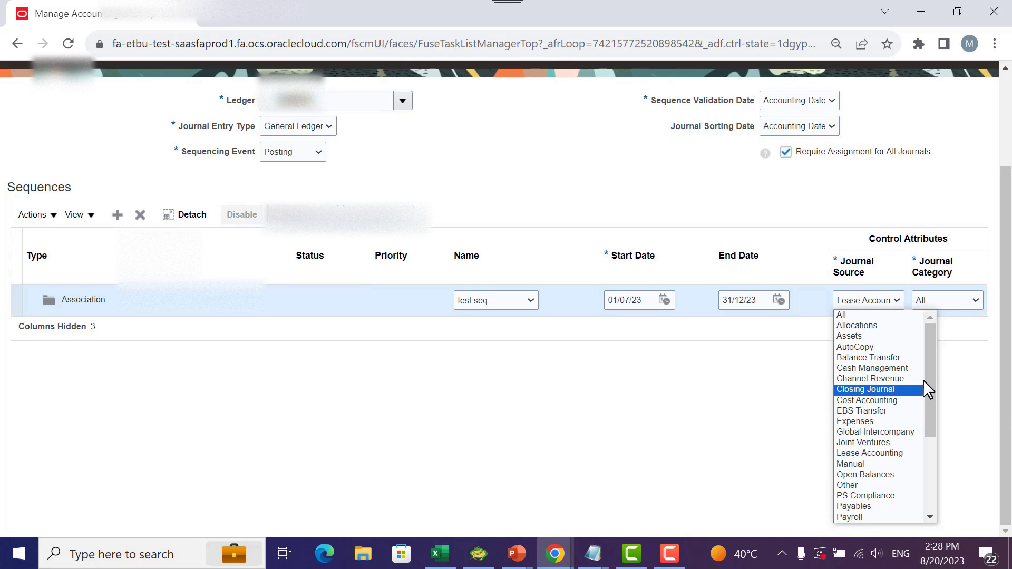
{"action": "scroll", "coordinate": [928, 372], "scroll_direction": "down", "scroll_amount": 3}
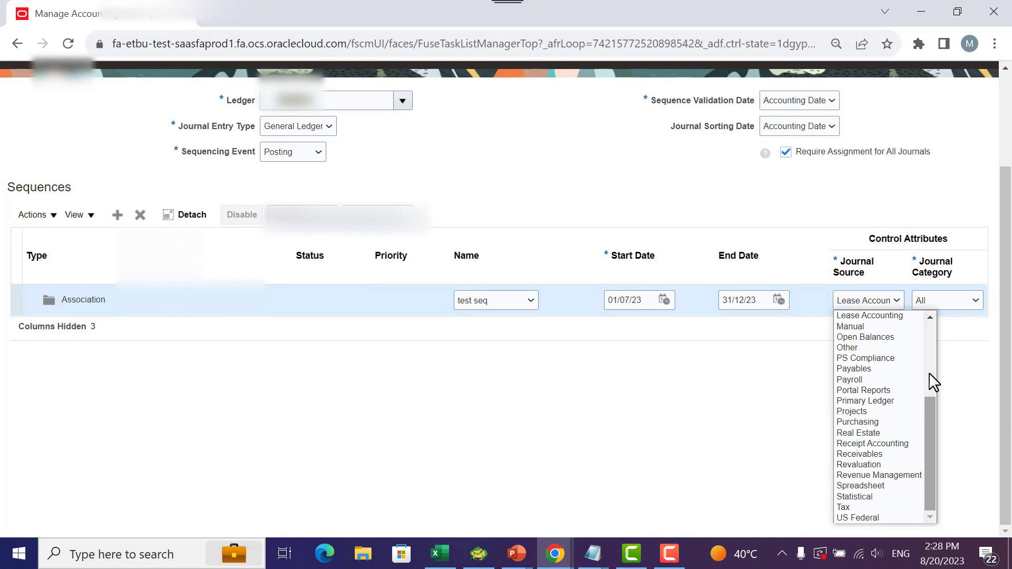
{"action": "key", "text": "j"}
{"action": "scroll", "coordinate": [929, 373], "scroll_direction": "up", "scroll_amount": 3}
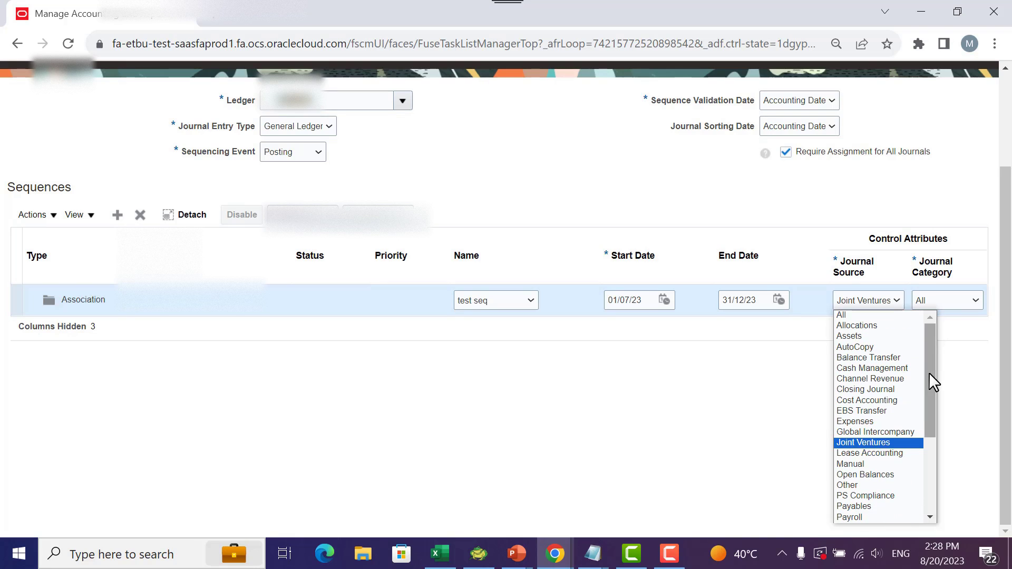
{"action": "left_click", "coordinate": [879, 317]}
{"action": "left_click", "coordinate": [941, 297]}
{"action": "left_click", "coordinate": [941, 298]}
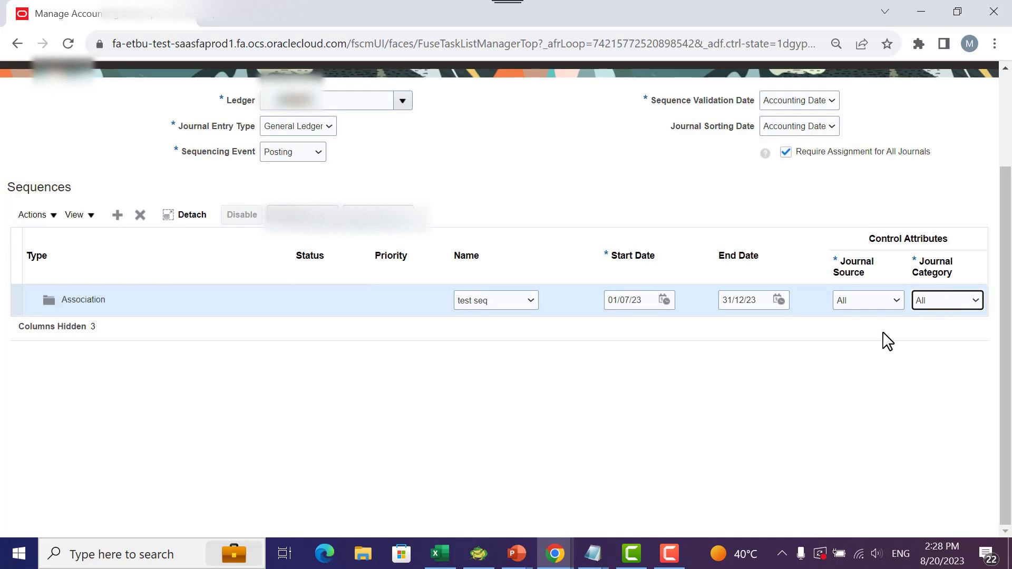
Review the journal source list again and close it, leaving the source at All
{"action": "left_click", "coordinate": [858, 302]}
{"action": "scroll", "coordinate": [912, 421], "scroll_direction": "down", "scroll_amount": 3}
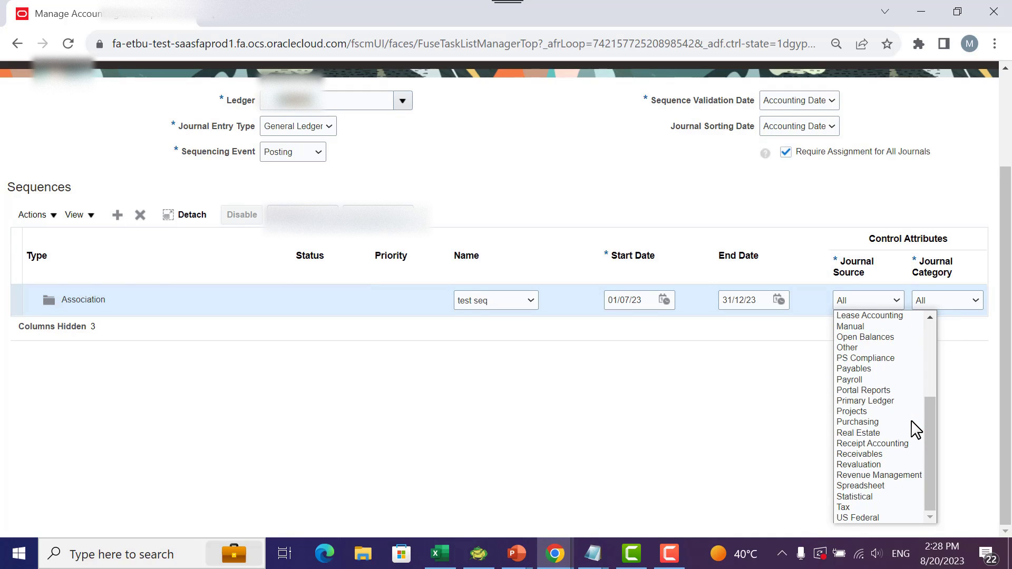
{"action": "scroll", "coordinate": [915, 429], "scroll_direction": "up", "scroll_amount": 3}
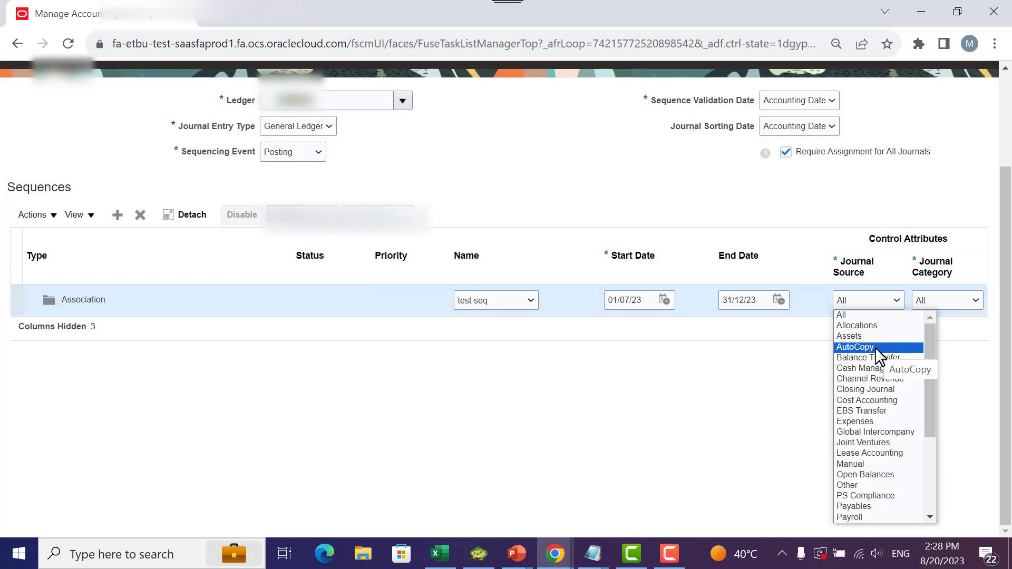
{"action": "scroll", "coordinate": [896, 406], "scroll_direction": "down", "scroll_amount": 3}
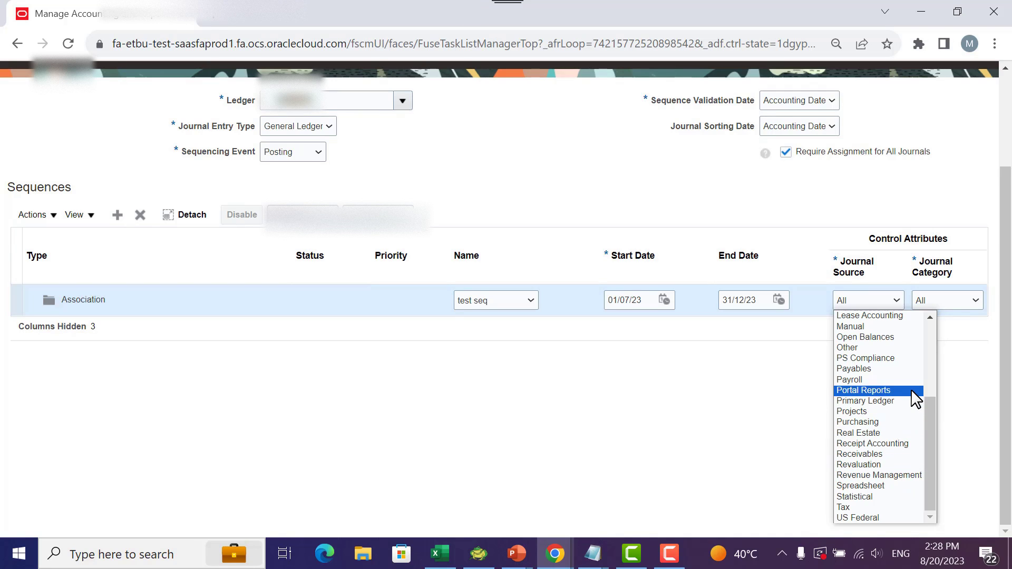
{"action": "left_click", "coordinate": [740, 411]}
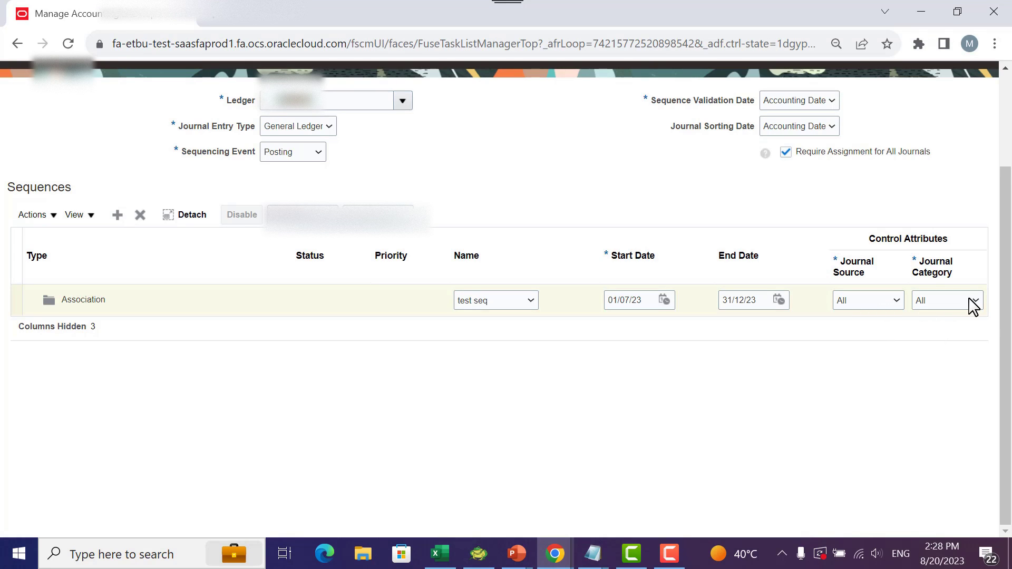
From the home page, go to the General Accounting Journals work area and start Create Journal
{"action": "scroll", "coordinate": [640, 235], "scroll_direction": "up", "scroll_amount": 3}
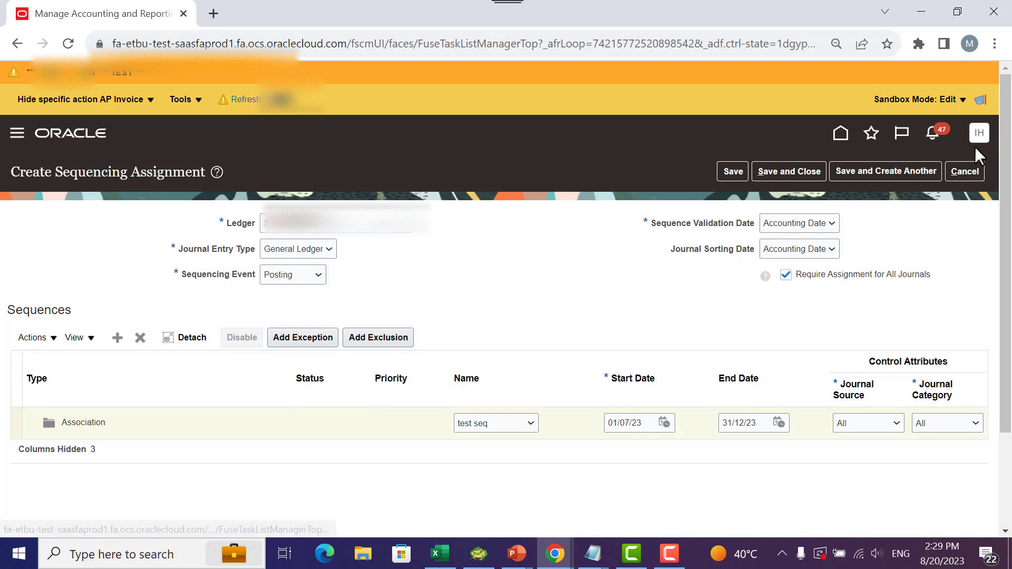
{"action": "left_click", "coordinate": [841, 134]}
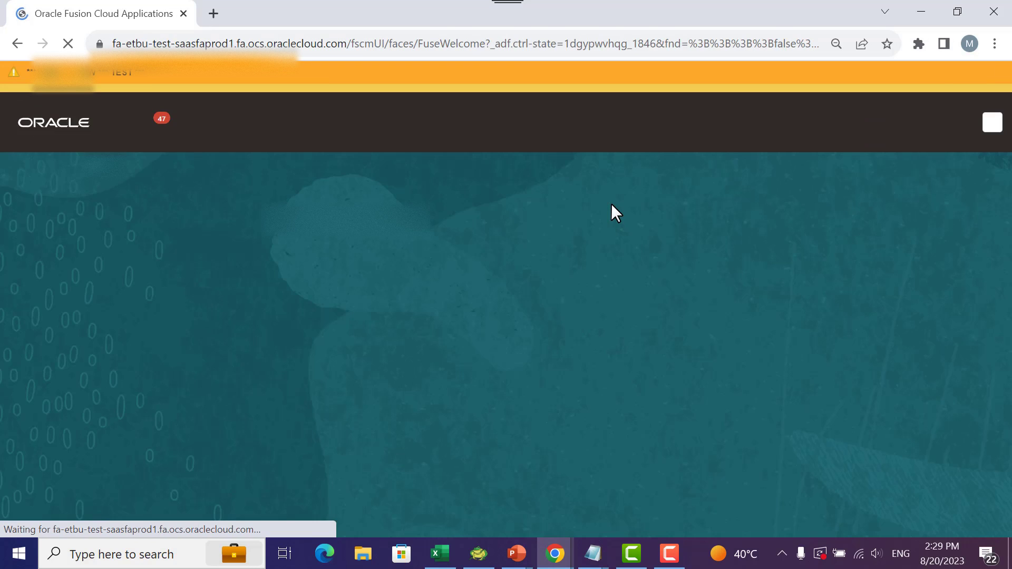
{"action": "scroll", "coordinate": [630, 257], "scroll_direction": "down", "scroll_amount": 3}
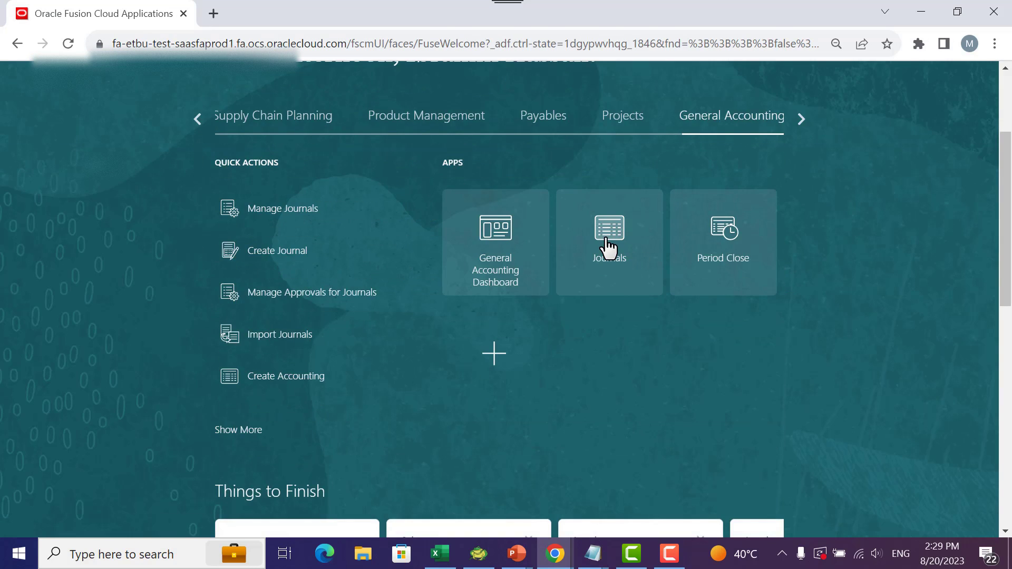
{"action": "left_click", "coordinate": [607, 248]}
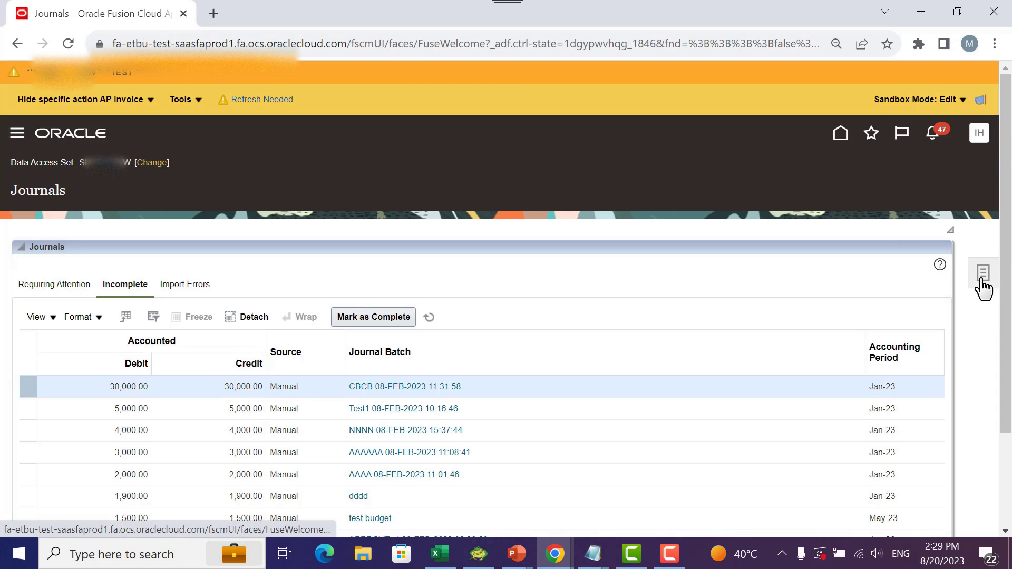
{"action": "left_click", "coordinate": [983, 282]}
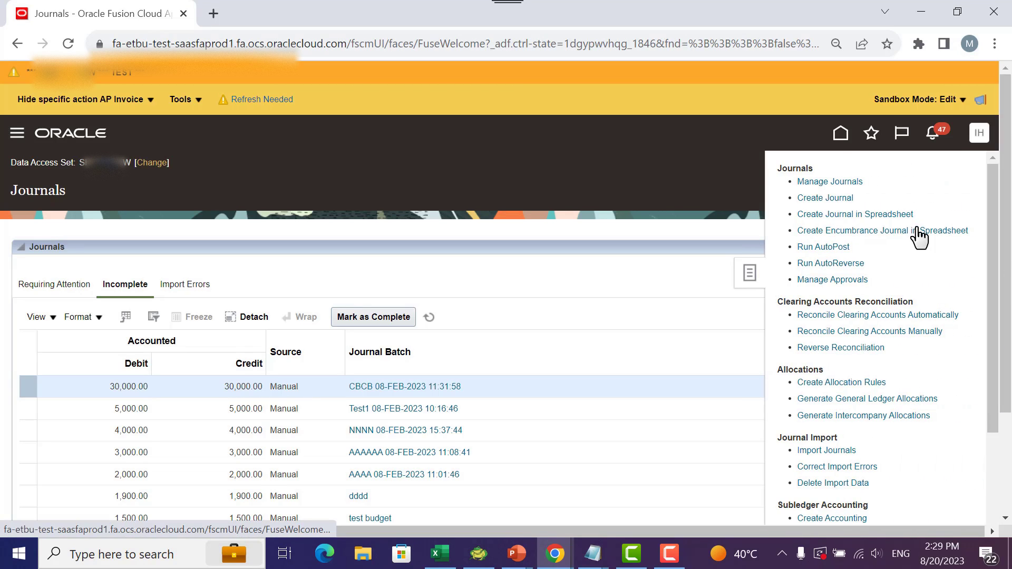
{"action": "left_click", "coordinate": [836, 199]}
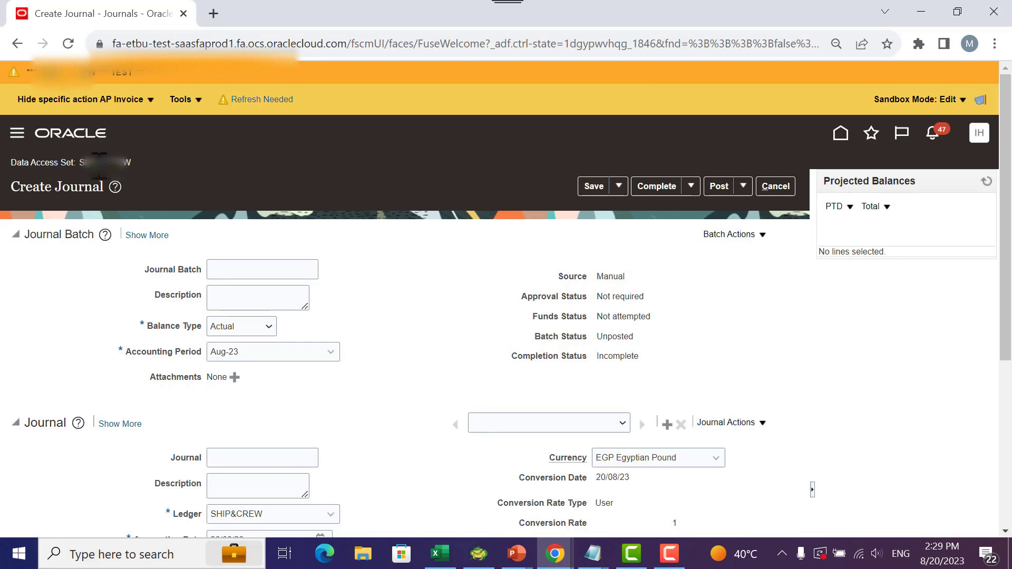
Name the journal batch and the journal 'test seq'
{"action": "scroll", "coordinate": [316, 247], "scroll_direction": "down", "scroll_amount": 2}
{"action": "left_click", "coordinate": [245, 190]}
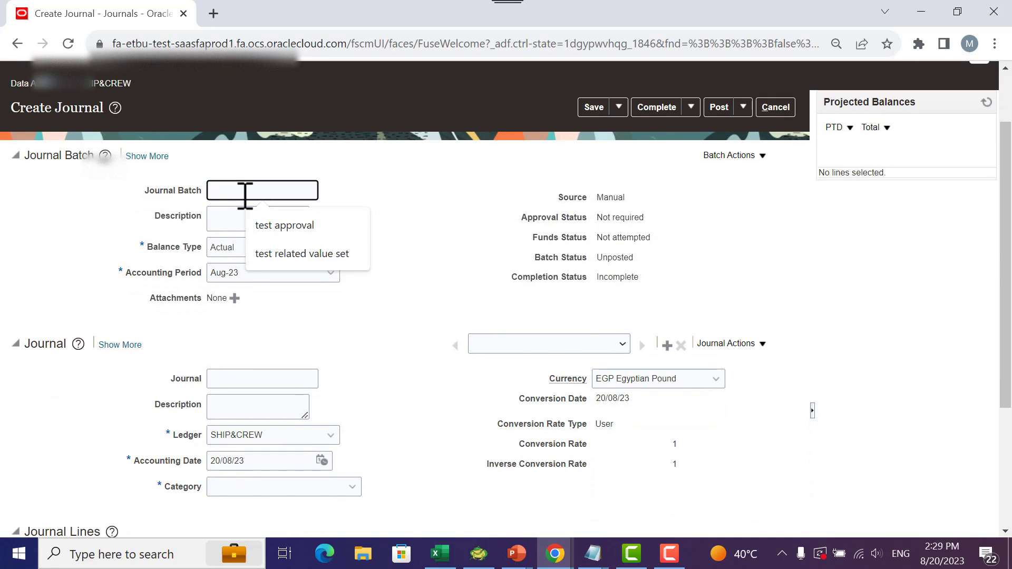
{"action": "type", "text": "test seq"}
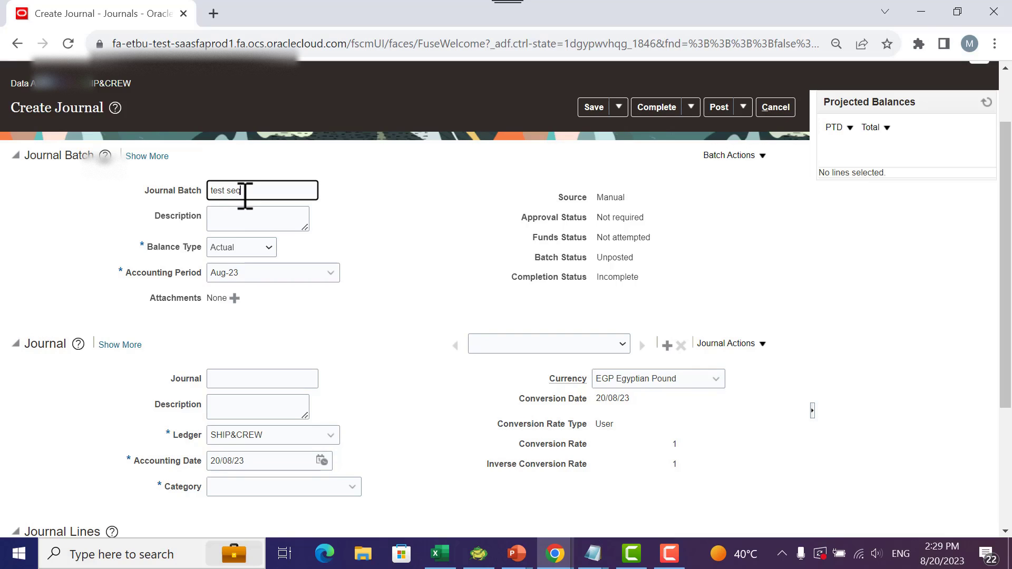
{"action": "key", "text": "Tab"}
{"action": "scroll", "coordinate": [323, 273], "scroll_direction": "down", "scroll_amount": 2}
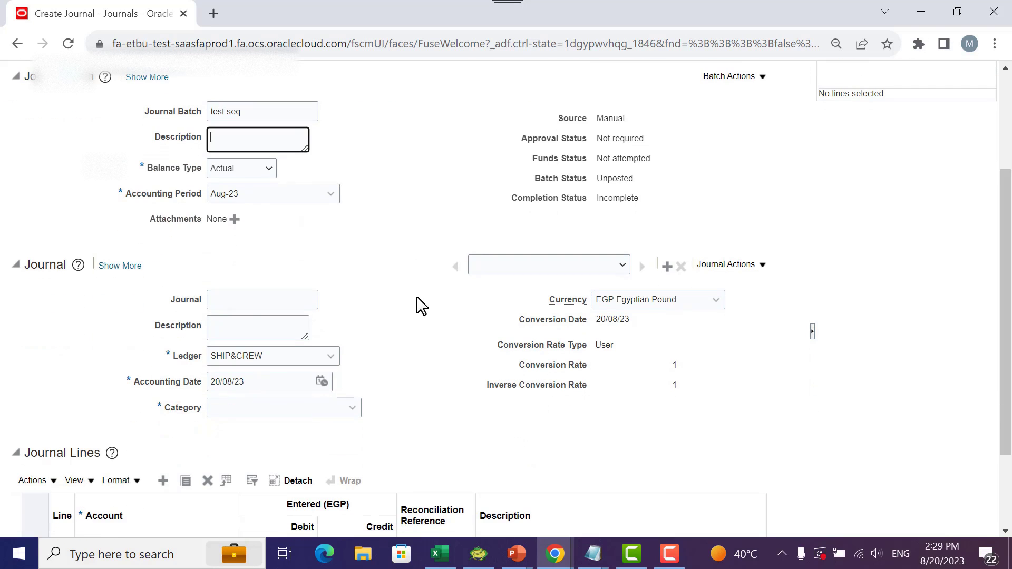
{"action": "left_click", "coordinate": [261, 300]}
{"action": "type", "text": "test seq"}
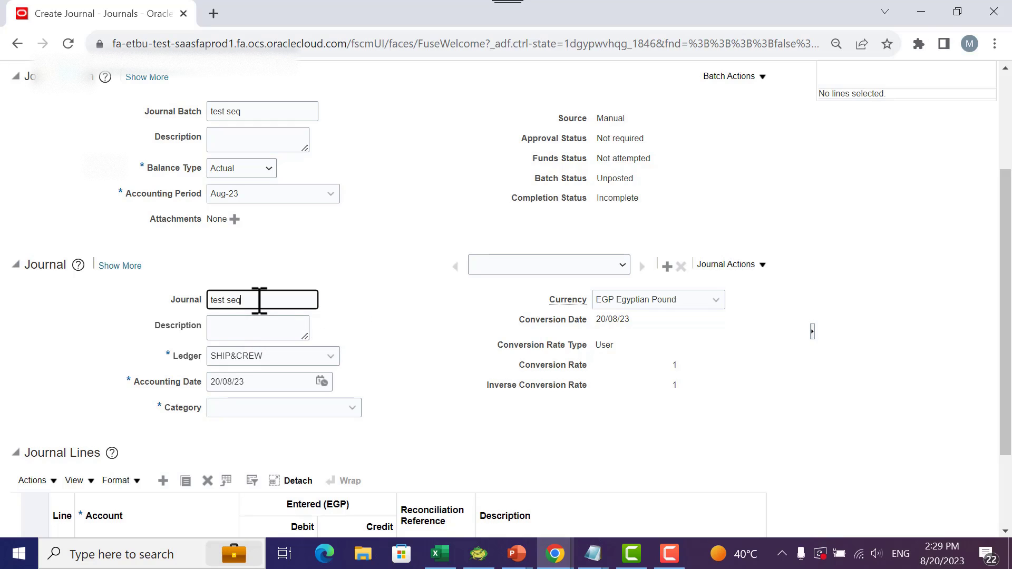
{"action": "key", "text": "Tab"}
Set the journal category to Manual
{"action": "scroll", "coordinate": [285, 302], "scroll_direction": "down", "scroll_amount": 2}
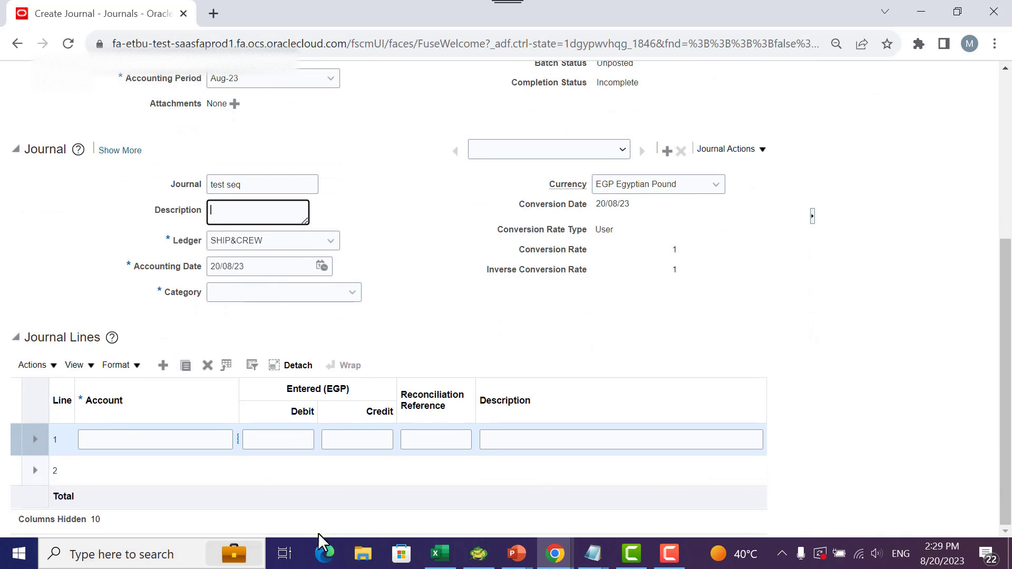
{"action": "left_click_drag", "start_coordinate": [240, 389], "coordinate": [296, 389]}
{"action": "scroll", "coordinate": [498, 195], "scroll_direction": "up", "scroll_amount": 1}
{"action": "scroll", "coordinate": [498, 195], "scroll_direction": "up", "scroll_amount": 3}
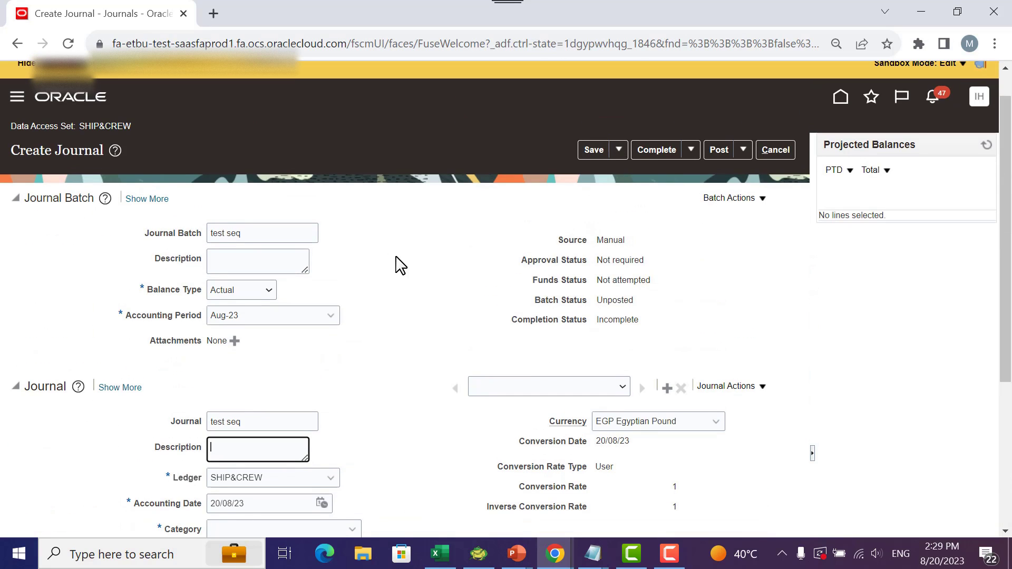
{"action": "scroll", "coordinate": [399, 268], "scroll_direction": "down", "scroll_amount": 3}
{"action": "scroll", "coordinate": [390, 214], "scroll_direction": "down", "scroll_amount": 2}
{"action": "left_click", "coordinate": [294, 293]}
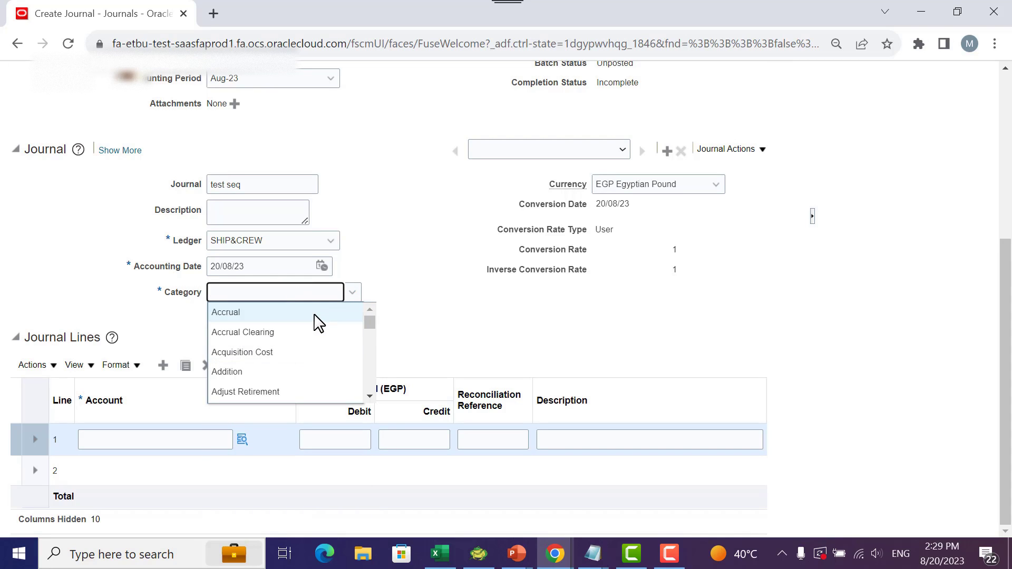
{"action": "scroll", "coordinate": [317, 323], "scroll_direction": "down", "scroll_amount": 2}
{"action": "scroll", "coordinate": [317, 323], "scroll_direction": "up", "scroll_amount": 2}
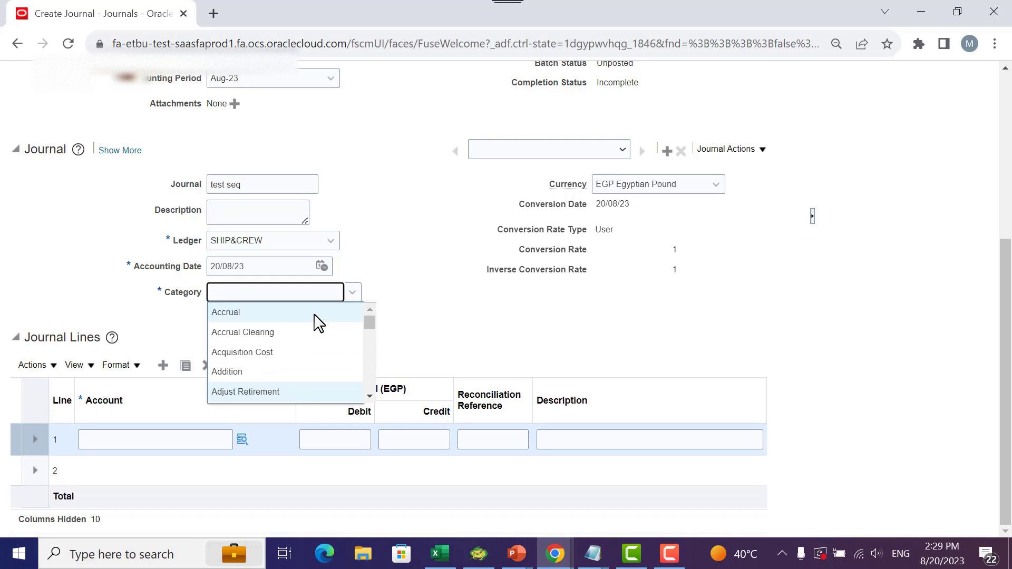
{"action": "type", "text": "man"}
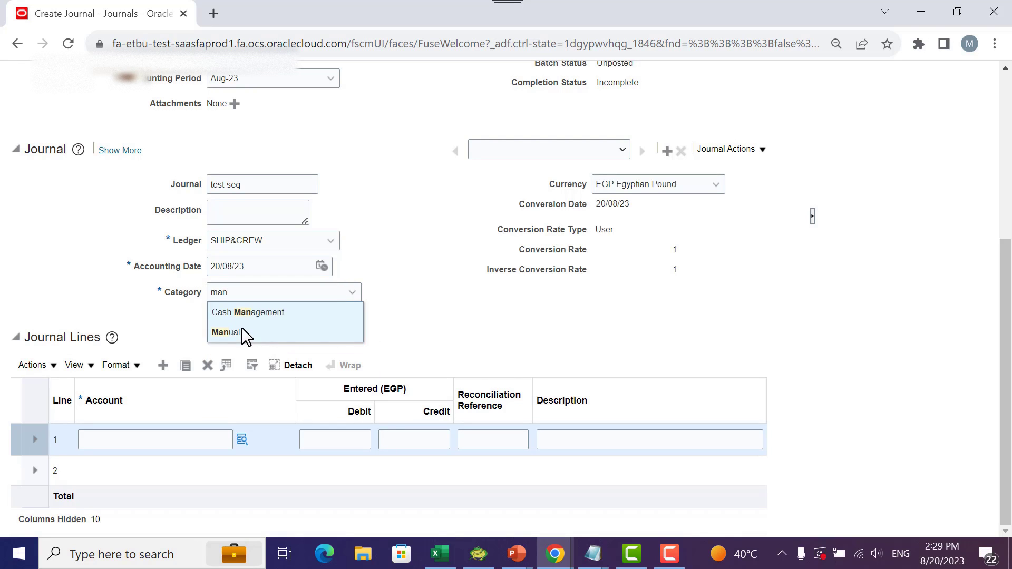
{"action": "left_click", "coordinate": [243, 335]}
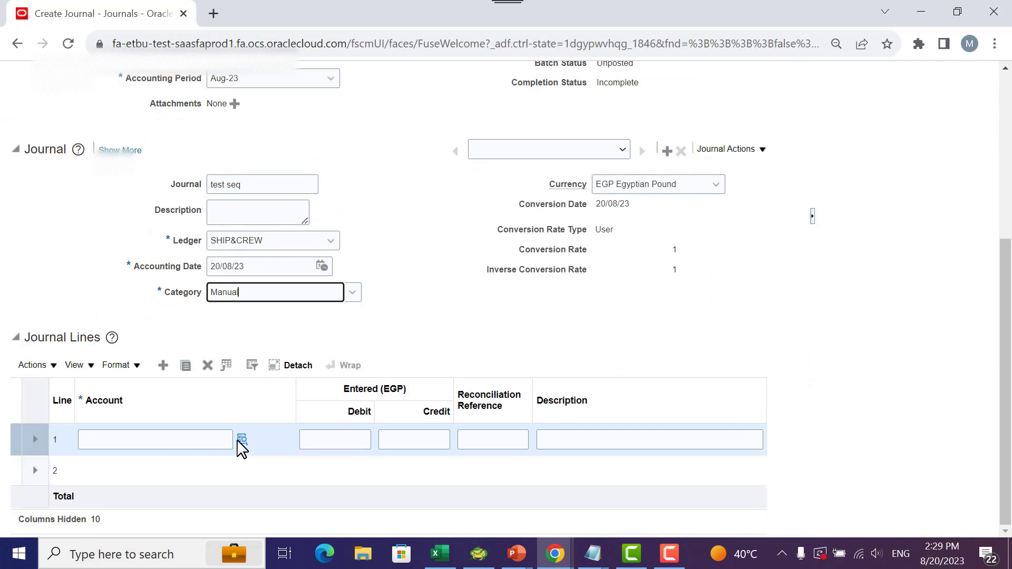
Give line 1 the Clearing Account 111002 combination through the account search
{"action": "left_click", "coordinate": [238, 441]}
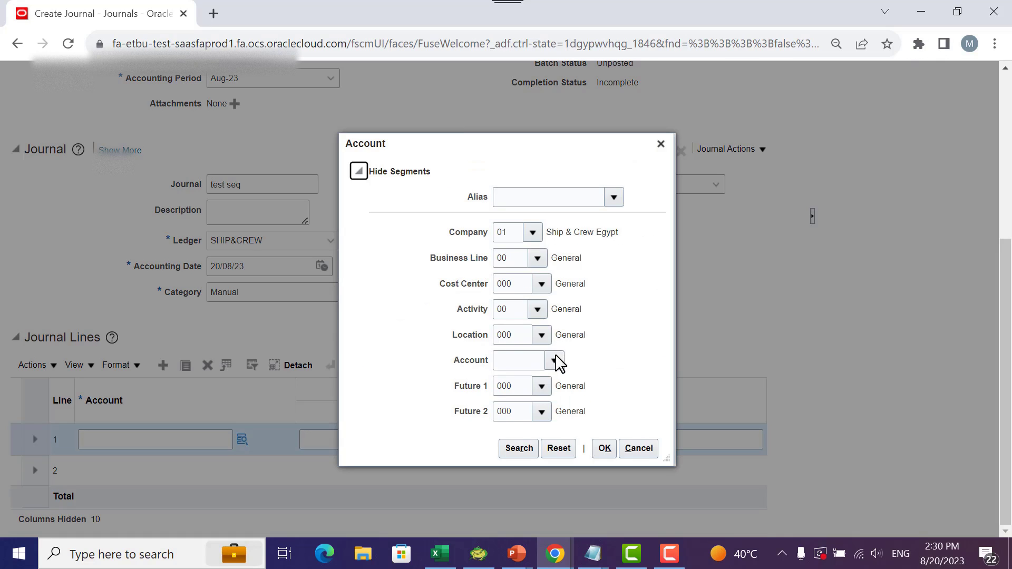
{"action": "left_click", "coordinate": [553, 360]}
{"action": "left_click", "coordinate": [465, 259]}
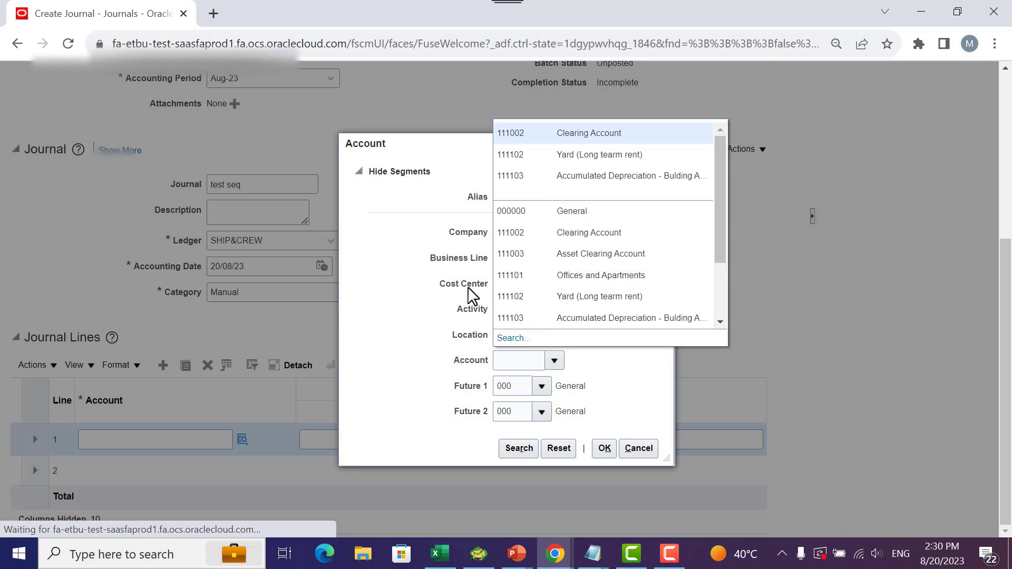
{"action": "left_click", "coordinate": [605, 449]}
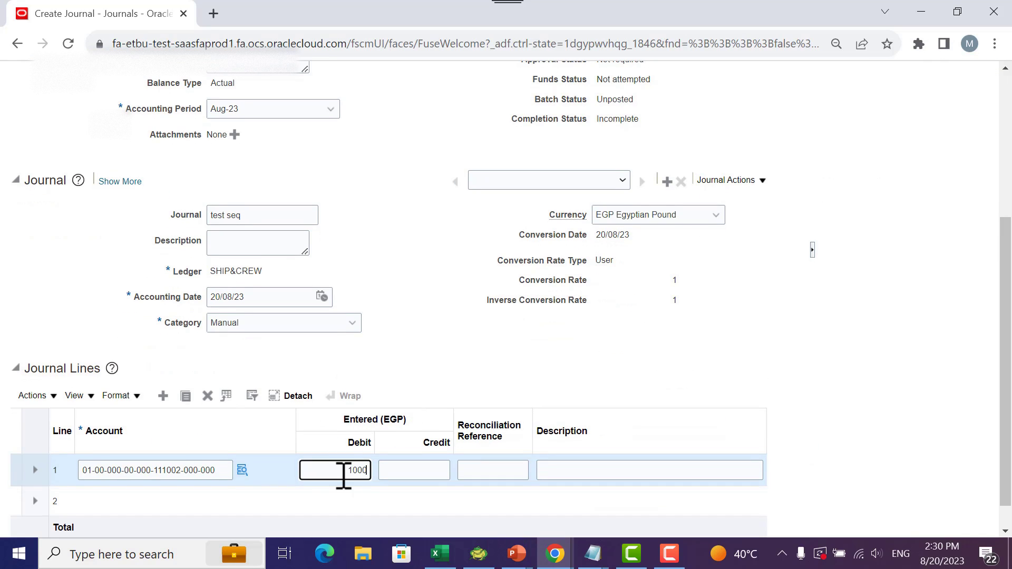
{"action": "left_click", "coordinate": [215, 472]}
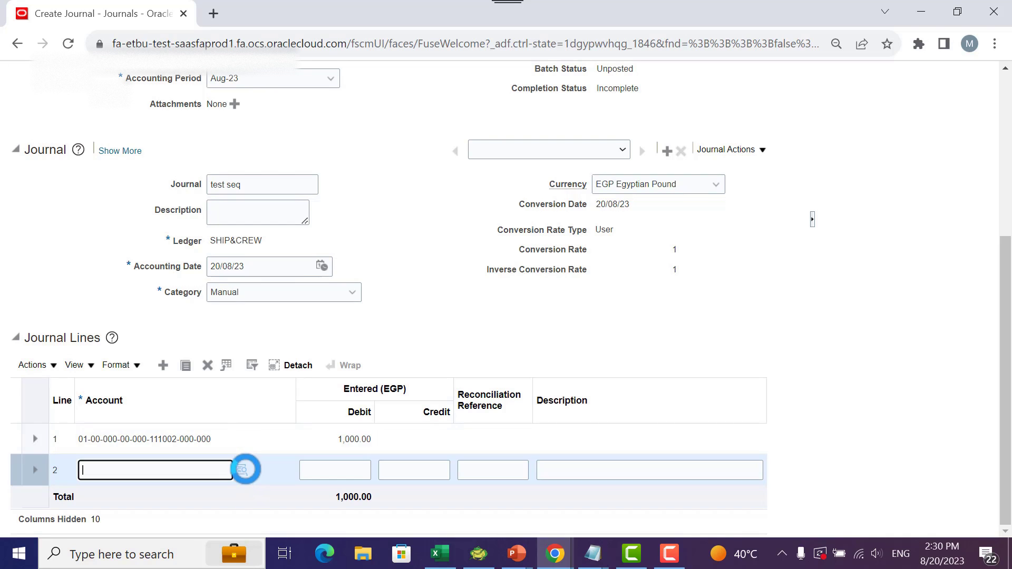
{"action": "left_click", "coordinate": [242, 469]}
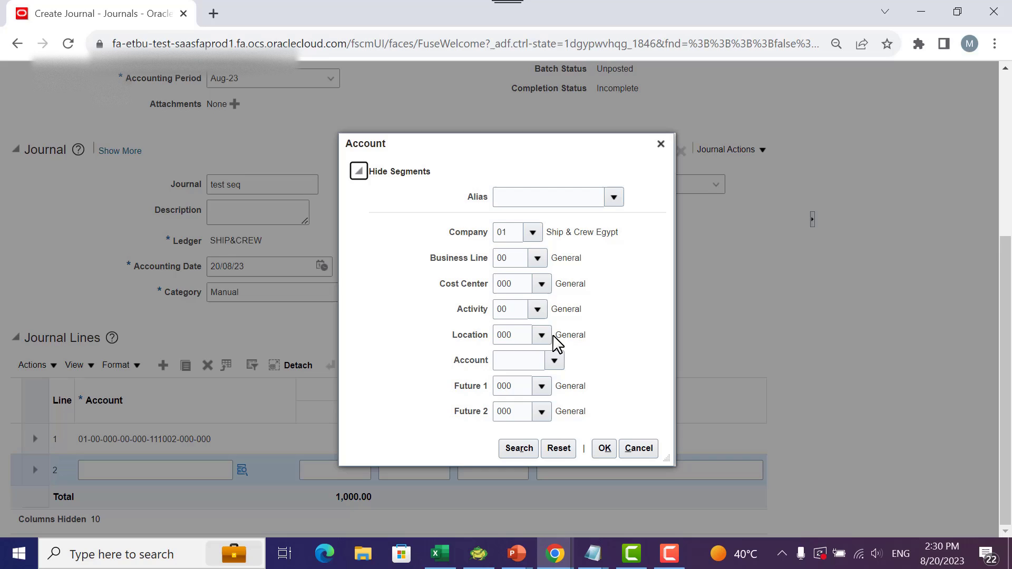
{"action": "left_click", "coordinate": [554, 360]}
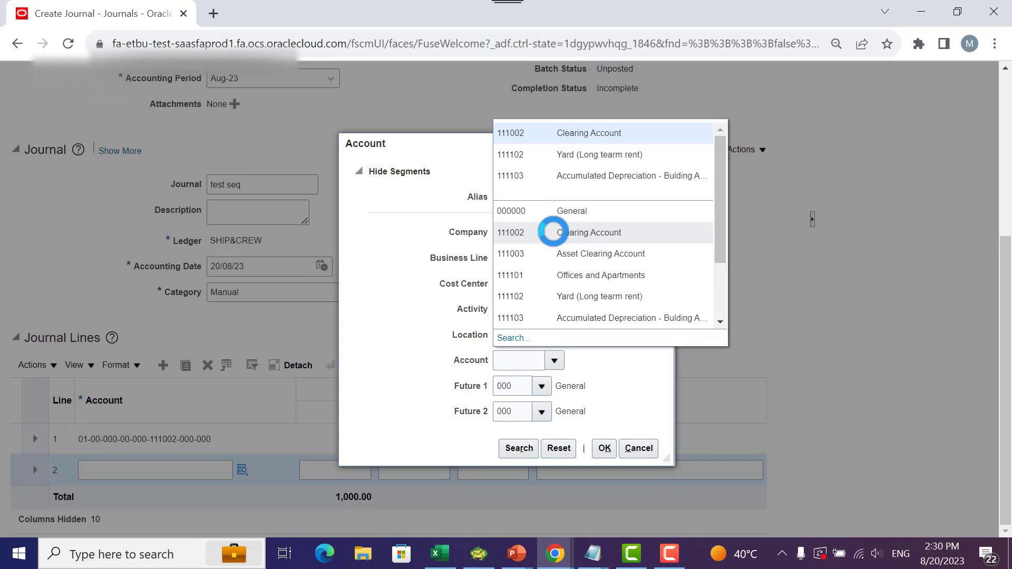
{"action": "left_click", "coordinate": [553, 234]}
{"action": "left_click", "coordinate": [613, 452]}
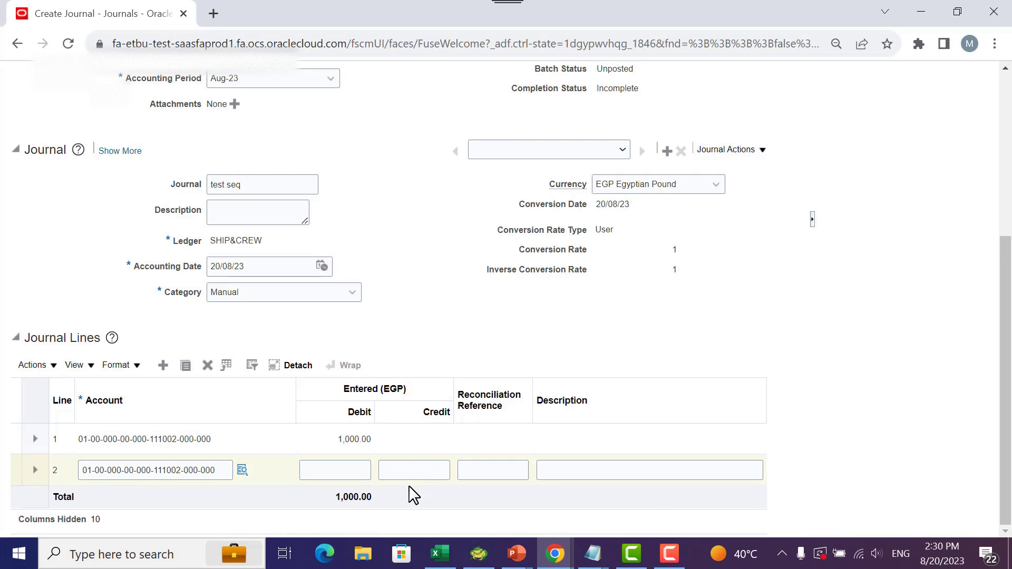
{"action": "left_click", "coordinate": [401, 470]}
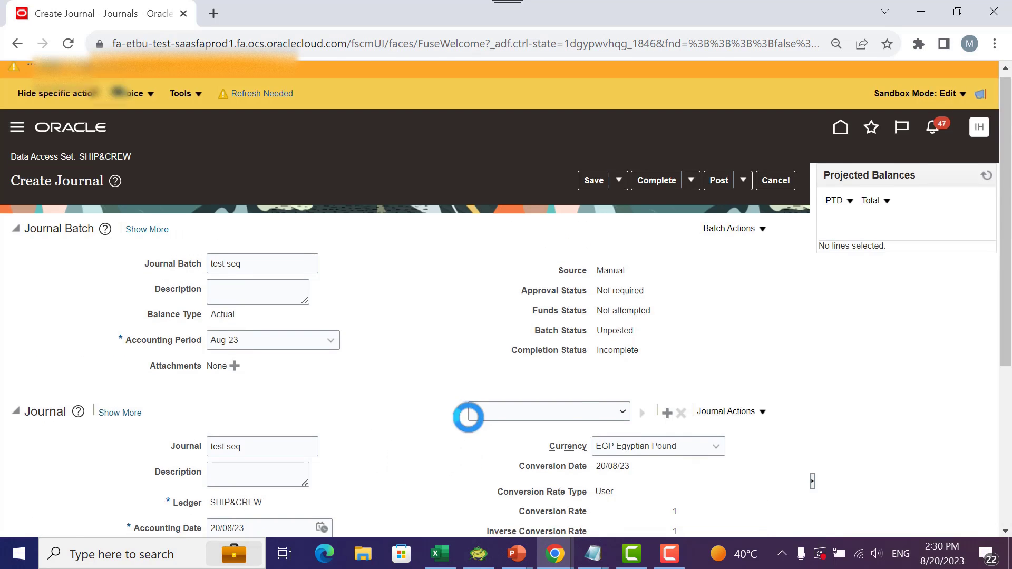
{"action": "type", "text": "1000"}
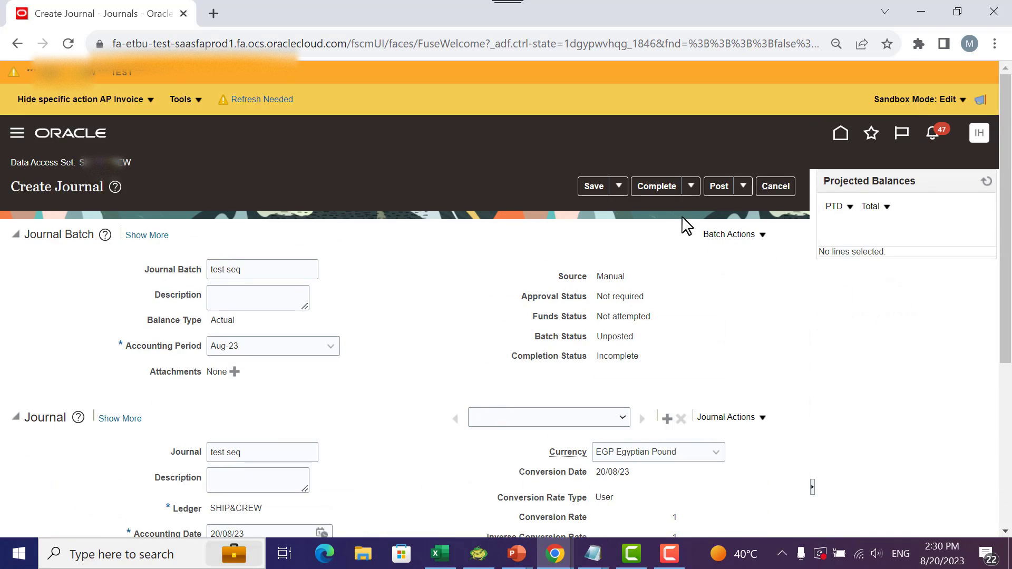
Save and complete the test seq journal, then expand the batch and journal details to show sequencing
{"action": "left_click", "coordinate": [593, 186]}
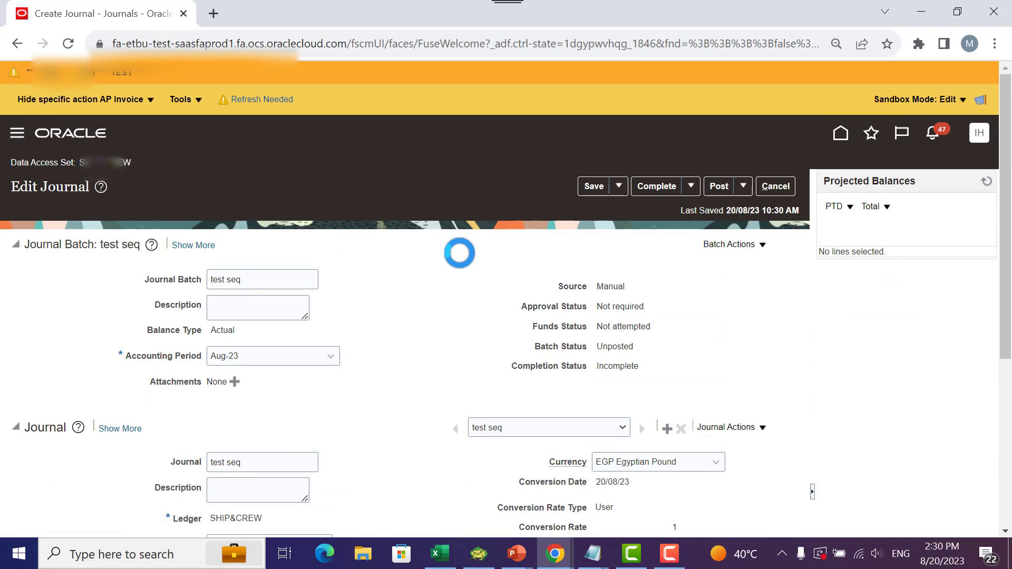
{"action": "left_click", "coordinate": [654, 187]}
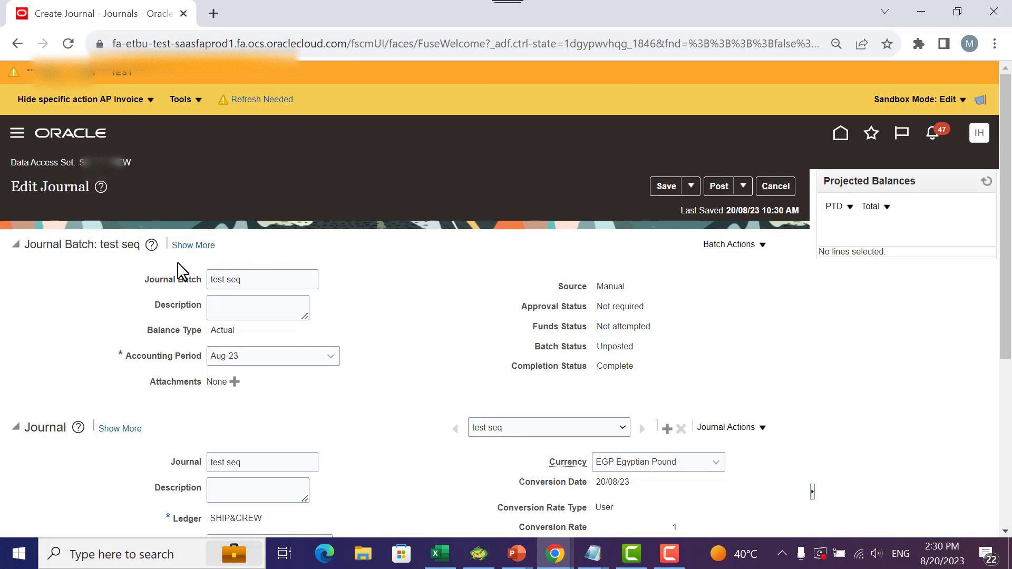
{"action": "left_click", "coordinate": [190, 245]}
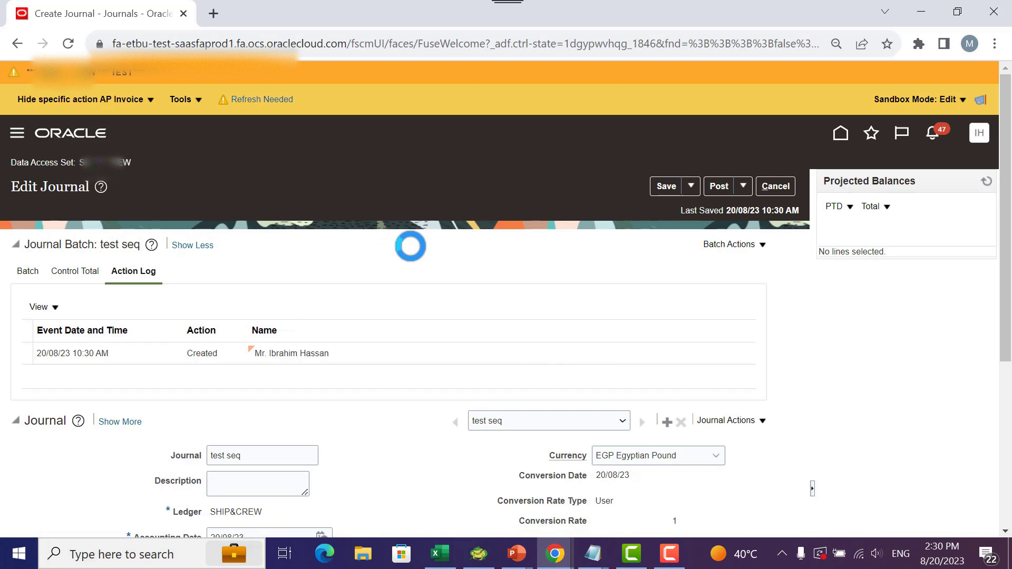
{"action": "scroll", "coordinate": [350, 355], "scroll_direction": "down", "scroll_amount": 5}
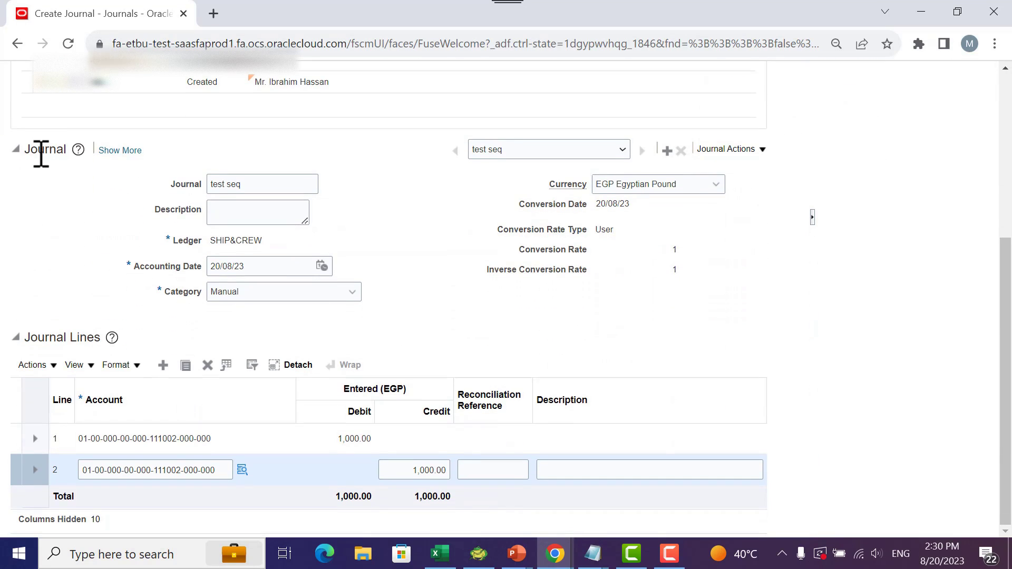
{"action": "left_click", "coordinate": [116, 153]}
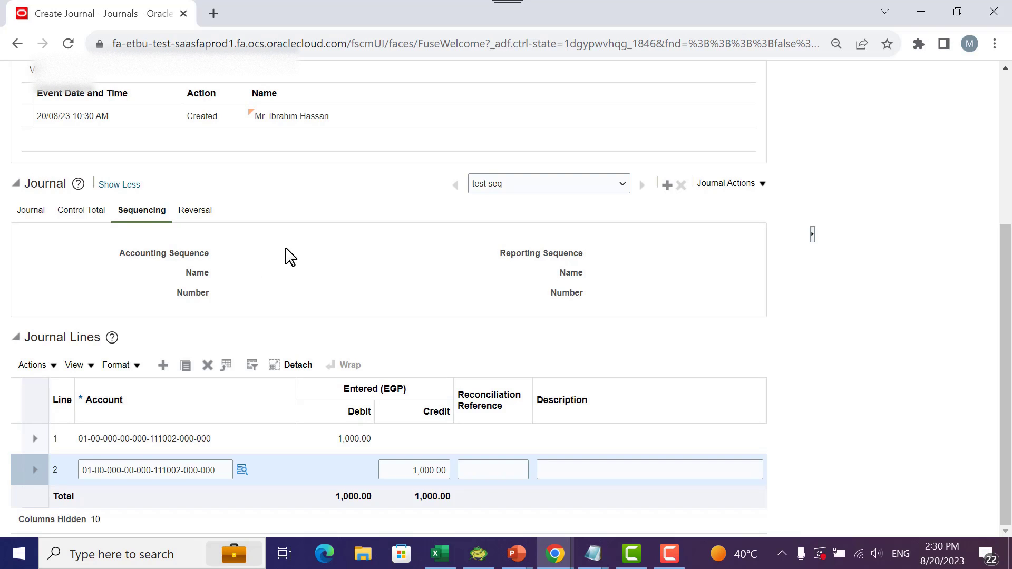
{"action": "scroll", "coordinate": [289, 260], "scroll_direction": "up", "scroll_amount": 5}
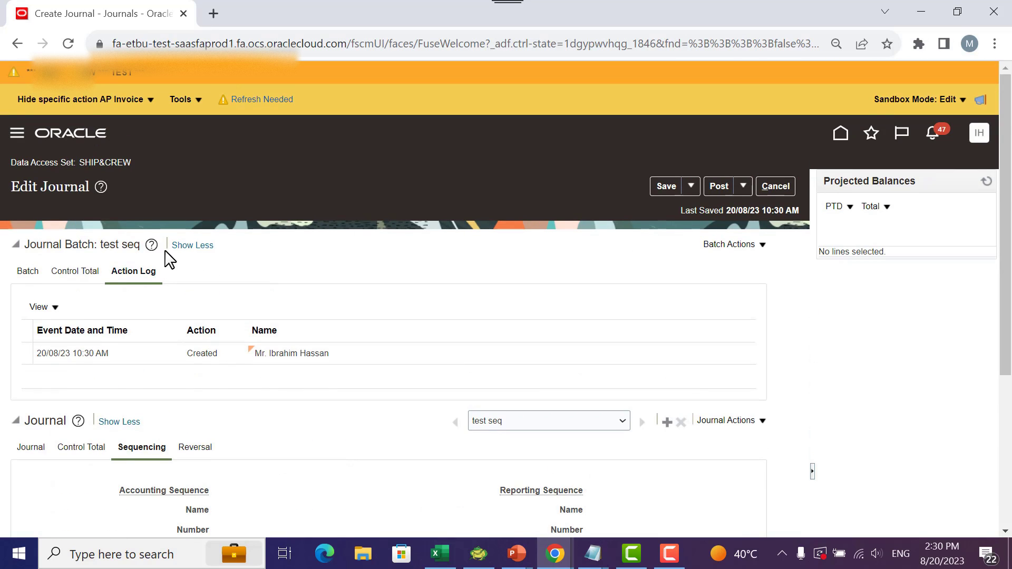
Check the batch totals and journal fields, acknowledge the posting submission, and duplicate the browser tab
{"action": "left_click", "coordinate": [81, 273]}
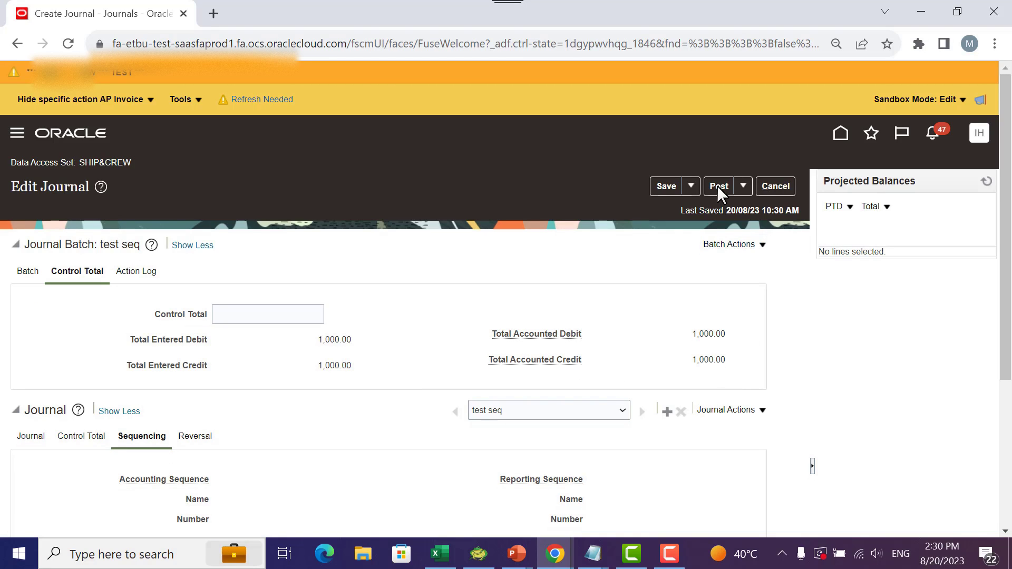
{"action": "scroll", "coordinate": [401, 322], "scroll_direction": "down", "scroll_amount": 4}
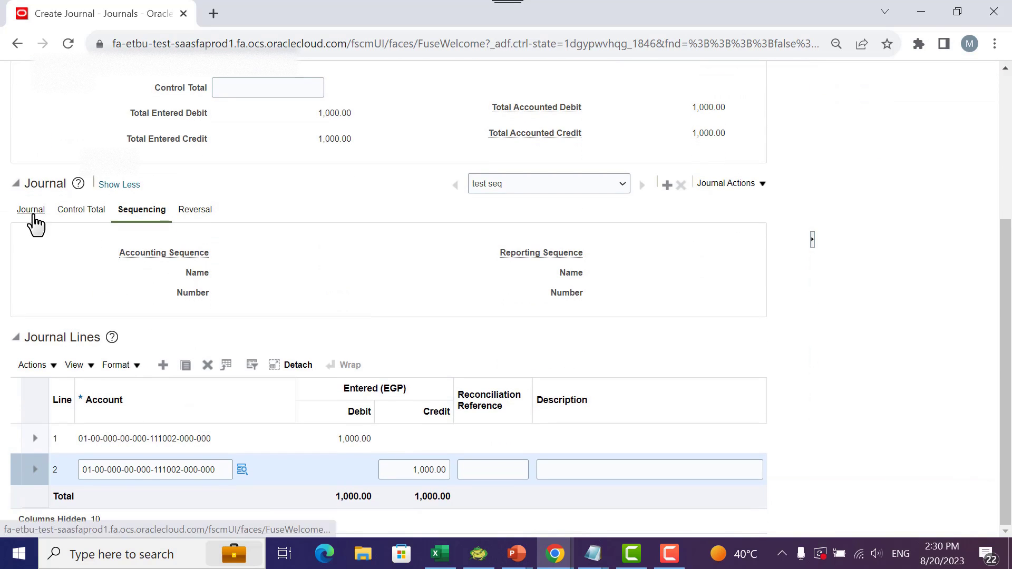
{"action": "left_click", "coordinate": [33, 212]}
{"action": "left_click", "coordinate": [209, 252]}
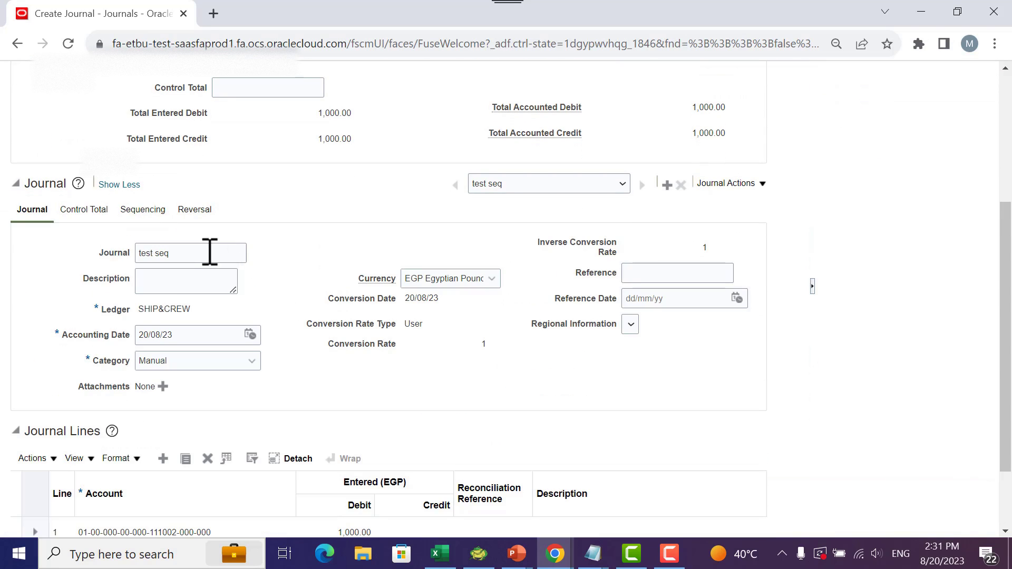
{"action": "scroll", "coordinate": [701, 218], "scroll_direction": "up", "scroll_amount": 4}
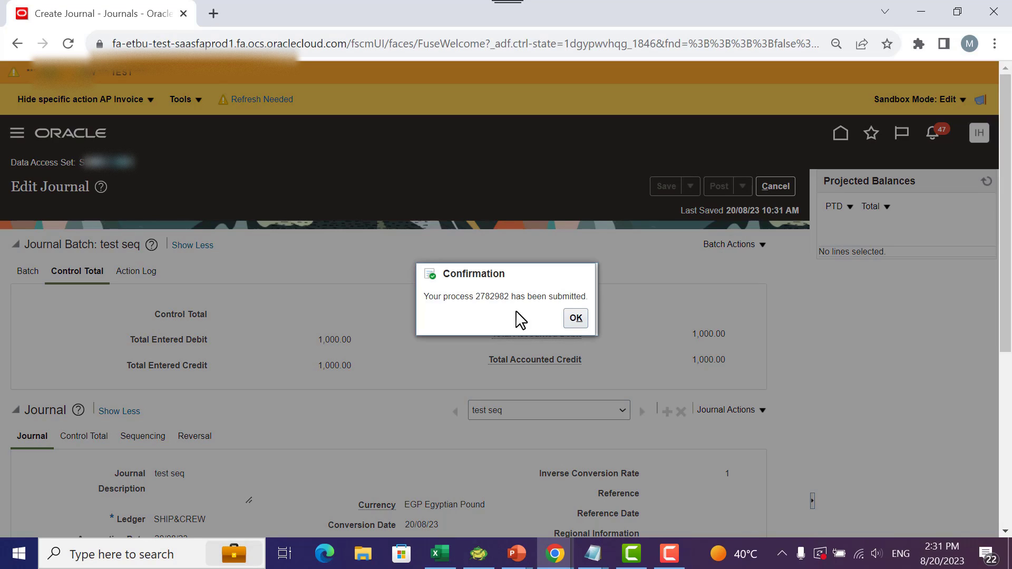
{"action": "left_click", "coordinate": [575, 319]}
{"action": "right_click", "coordinate": [91, 22]}
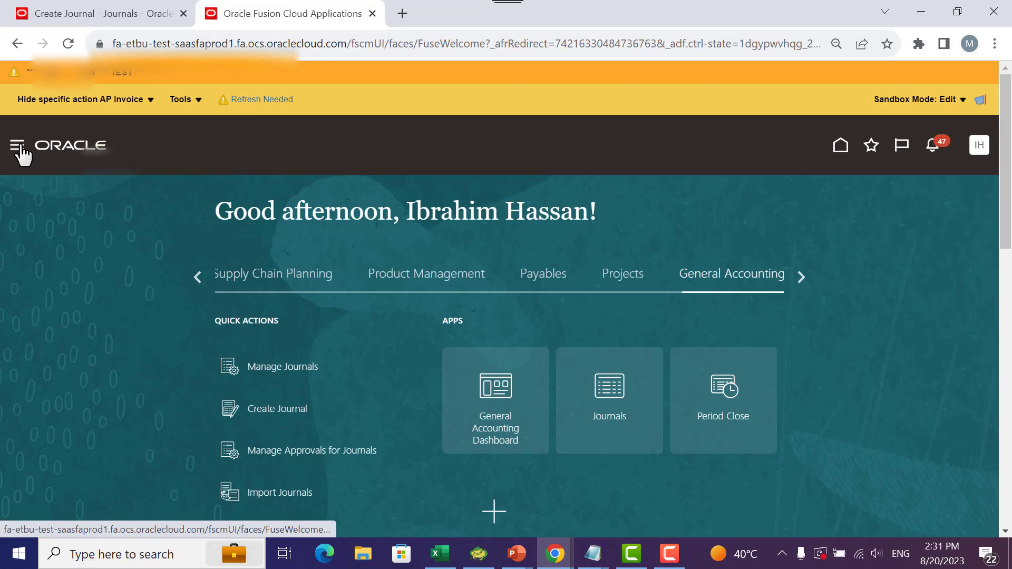
Open Tools > Scheduled Processes and refresh to see Post Journals for Single Ledger succeeded
{"action": "left_click", "coordinate": [19, 147]}
{"action": "scroll", "coordinate": [181, 339], "scroll_direction": "down", "scroll_amount": 8}
{"action": "scroll", "coordinate": [105, 430], "scroll_direction": "down", "scroll_amount": 1}
{"action": "scroll", "coordinate": [104, 431], "scroll_direction": "down", "scroll_amount": 2}
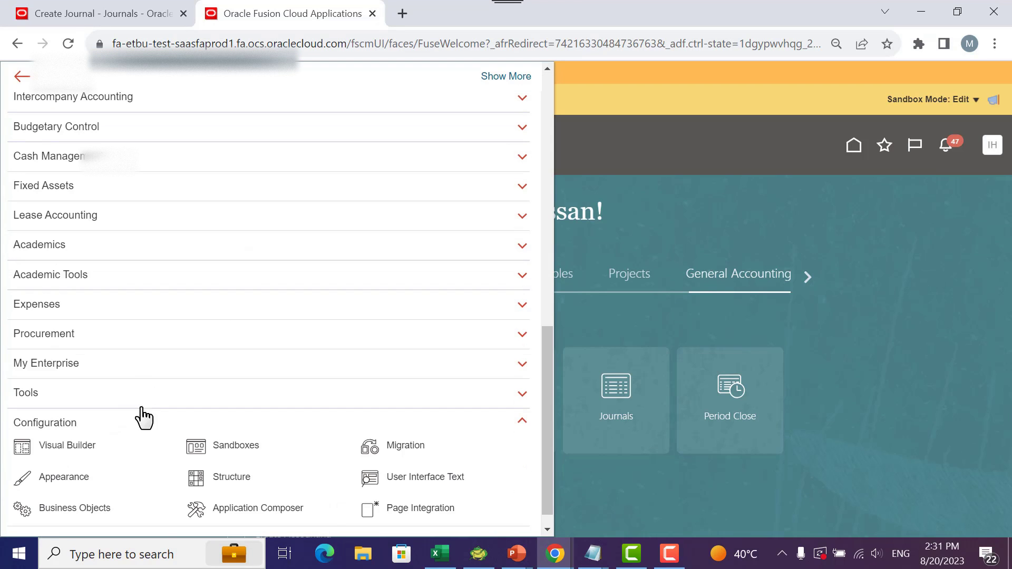
{"action": "left_click", "coordinate": [46, 395]}
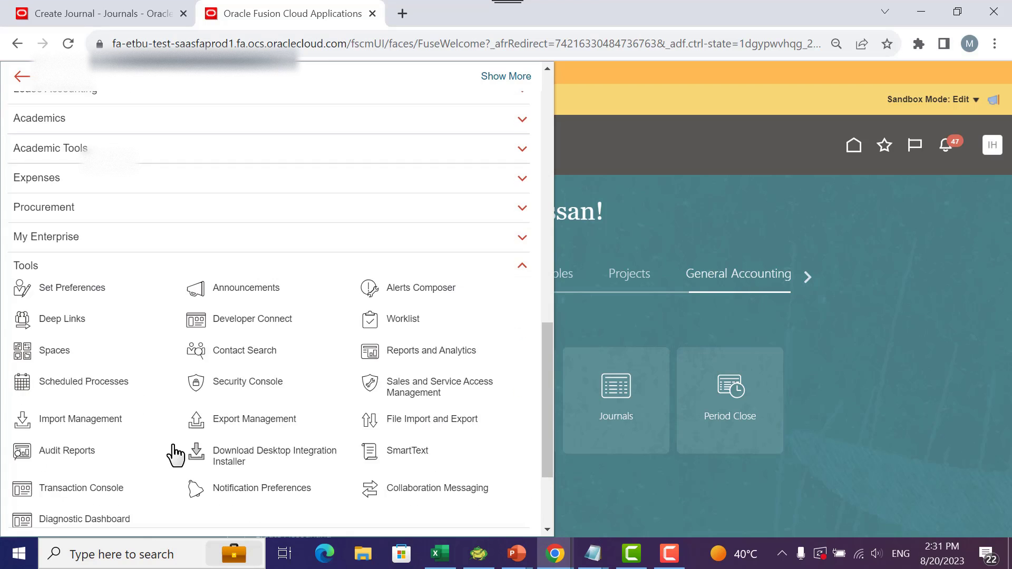
{"action": "left_click", "coordinate": [105, 390]}
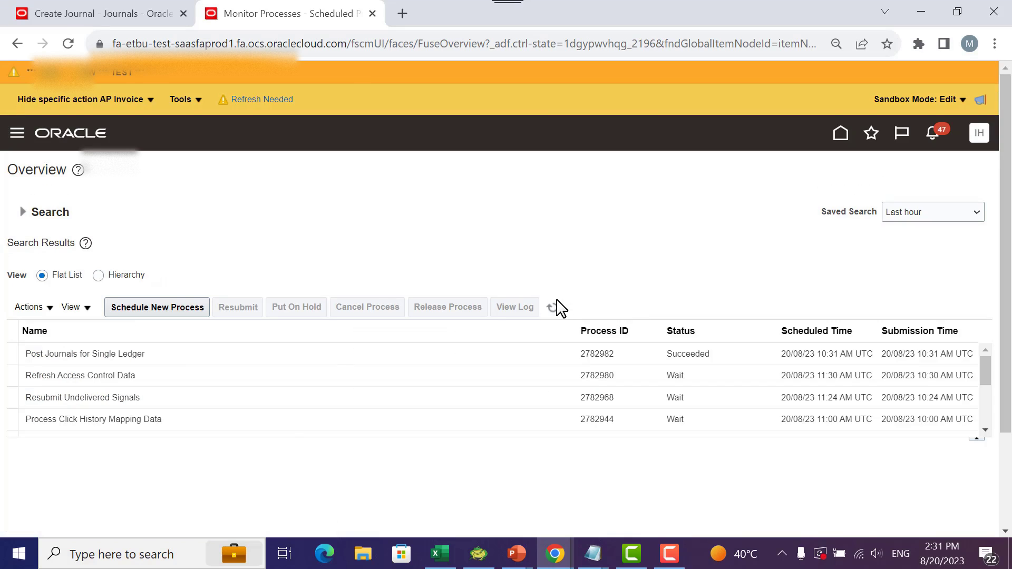
{"action": "left_click", "coordinate": [552, 308]}
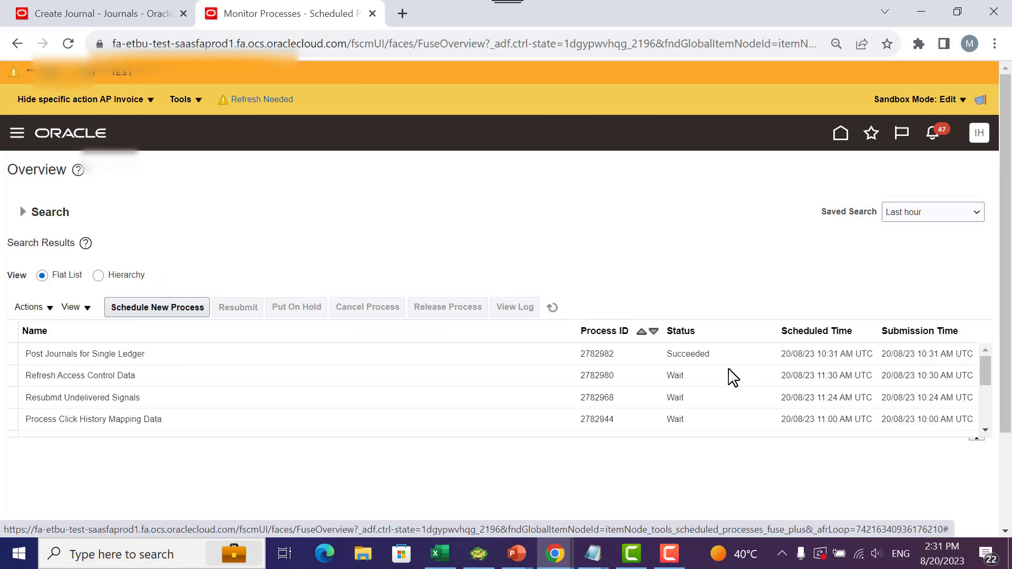
Back on the journal, show its Sequencing details and highlight LED-SEQ with number 23000228
{"action": "left_click", "coordinate": [122, 16]}
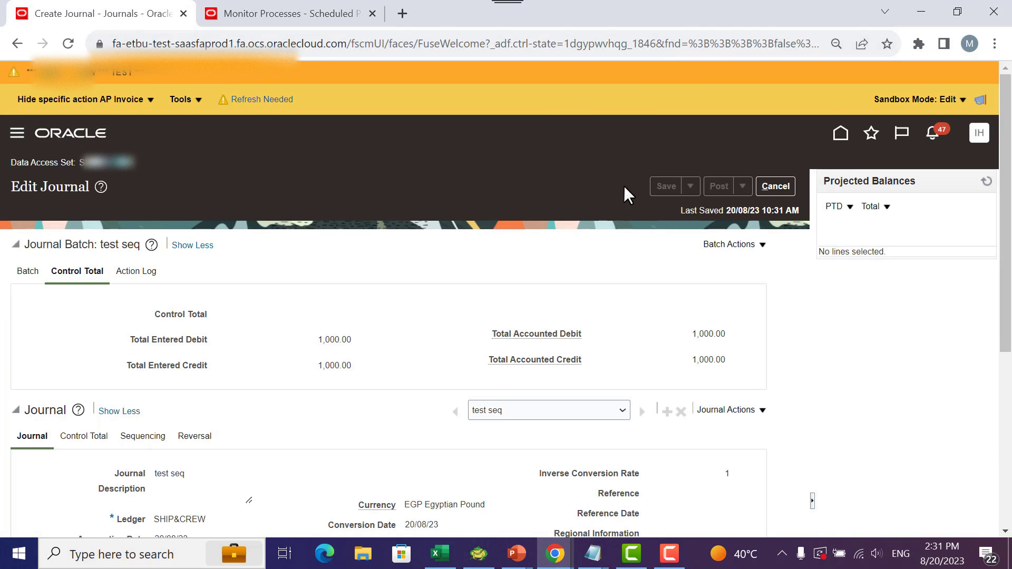
{"action": "scroll", "coordinate": [368, 289], "scroll_direction": "down", "scroll_amount": 3}
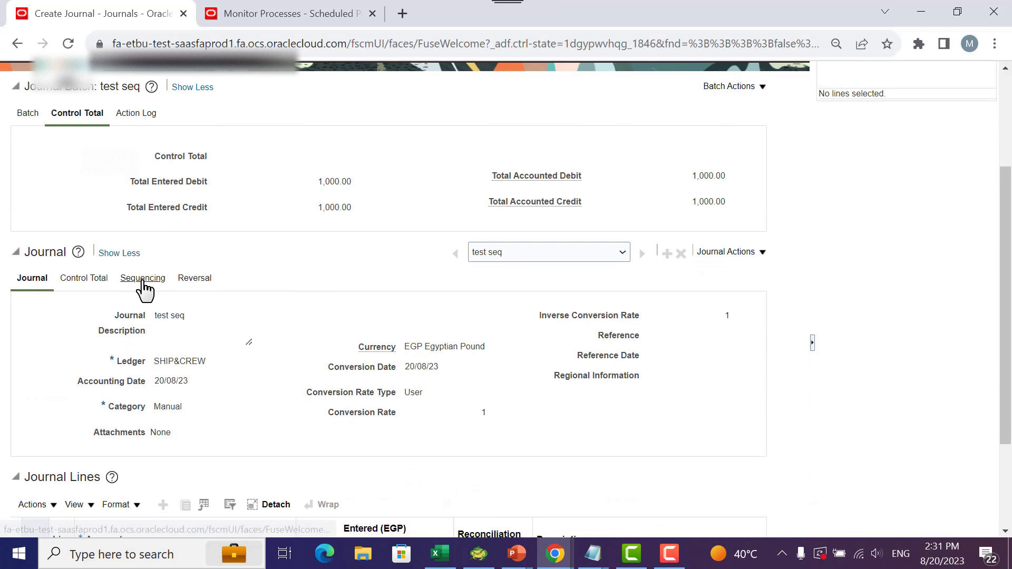
{"action": "left_click", "coordinate": [143, 279]}
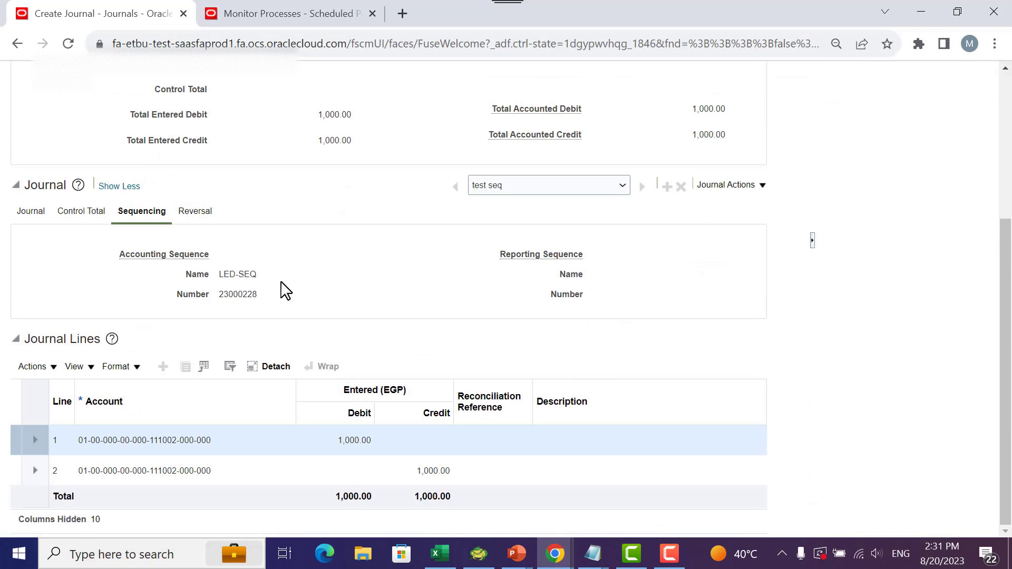
{"action": "left_click_drag", "start_coordinate": [224, 273], "coordinate": [283, 284]}
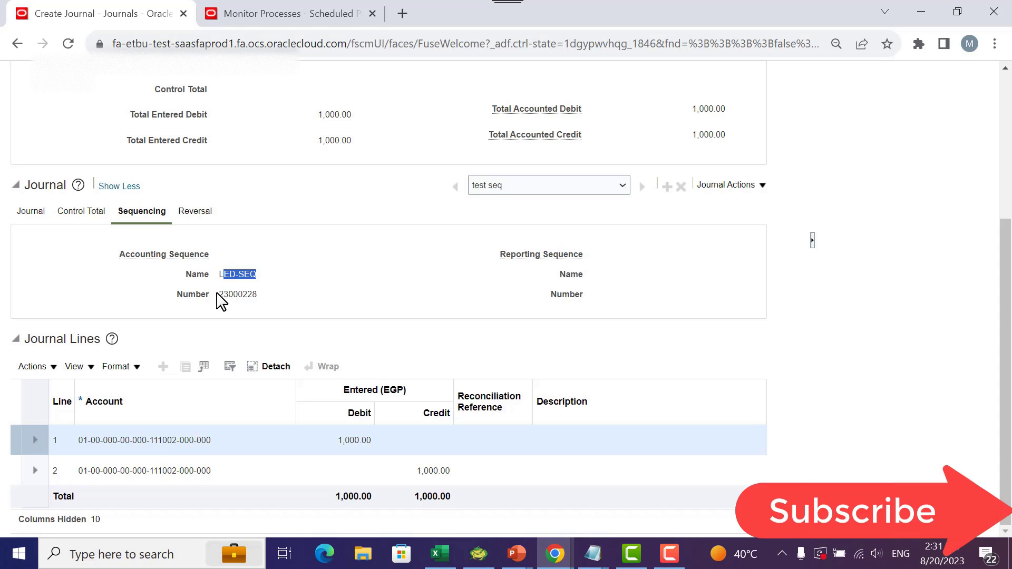
{"action": "left_click_drag", "start_coordinate": [226, 301], "coordinate": [262, 286]}
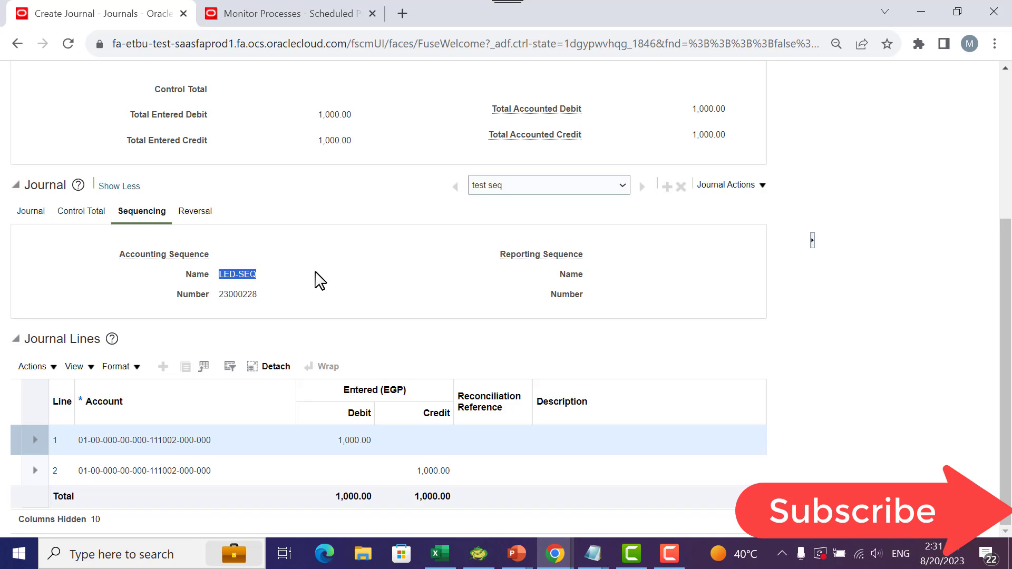